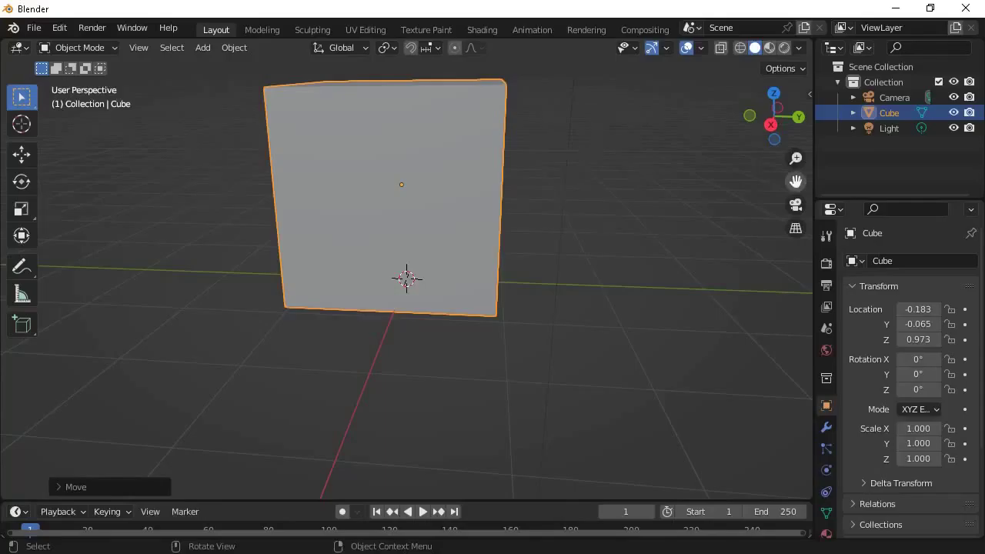
From a side view, stretch the cube taller along its height
{"action": "key", "text": "KP_5"}
{"action": "key", "text": "KP_3"}
{"action": "left_click", "coordinate": [21, 209]}
{"action": "left_click_drag", "start_coordinate": [403, 177], "coordinate": [403, 146]}
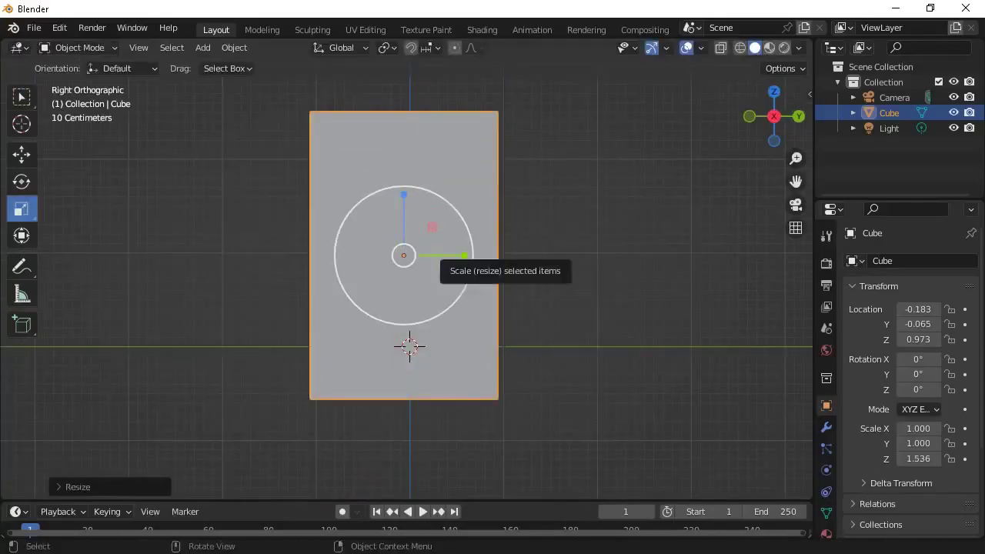
{"action": "middle_click_drag", "start_coordinate": [462, 307], "coordinate": [539, 254]}
In Edit Mode face select, shrink the bottom face to taper the cube
{"action": "key", "text": "Tab"}
{"action": "key", "text": "3"}
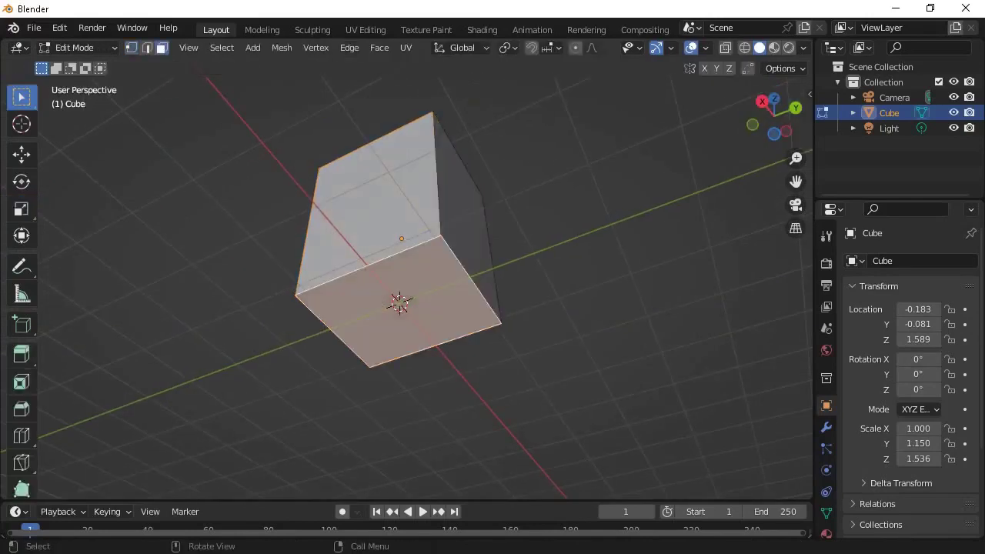
{"action": "middle_click_drag", "start_coordinate": [400, 300], "coordinate": [431, 300]}
{"action": "left_click_drag", "start_coordinate": [403, 323], "coordinate": [394, 323]}
{"action": "middle_click_drag", "start_coordinate": [394, 323], "coordinate": [362, 362]}
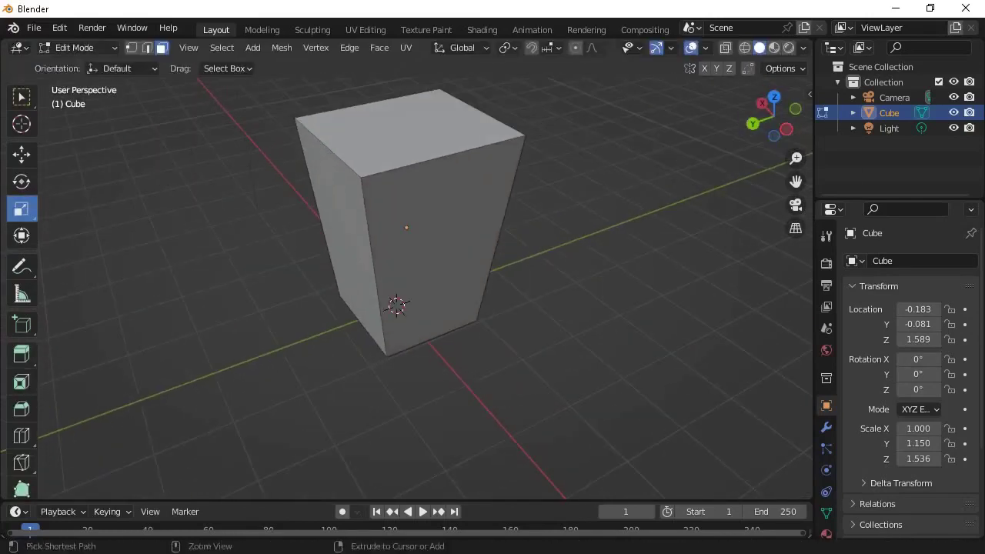
Add horizontal edge loops around the cube and slide them near the top
{"action": "left_click", "coordinate": [408, 254]}
{"action": "mouse_move", "coordinate": [400, 307]}
{"action": "middle_mouse_down"}
{"action": "mouse_move", "coordinate": [397, 327]}
{"action": "mouse_move", "coordinate": [415, 325]}
{"action": "middle_mouse_up"}
{"action": "key", "text": "s"}
{"action": "left_click", "coordinate": [400, 327]}
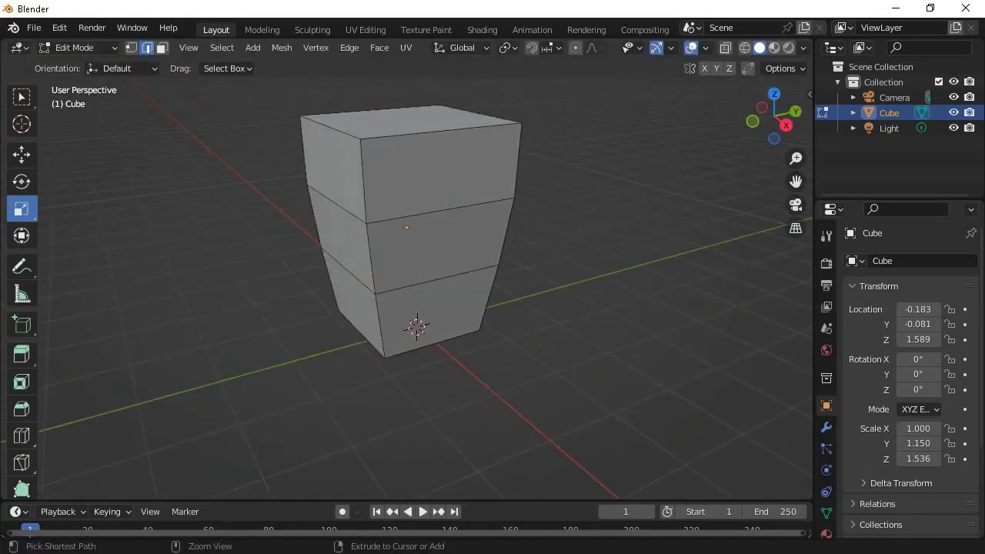
{"action": "key", "text": "g"}
{"action": "key", "text": "g"}
{"action": "left_click", "coordinate": [522, 137]}
{"action": "key", "text": "g"}
{"action": "key", "text": "g"}
{"action": "left_click", "coordinate": [520, 136]}
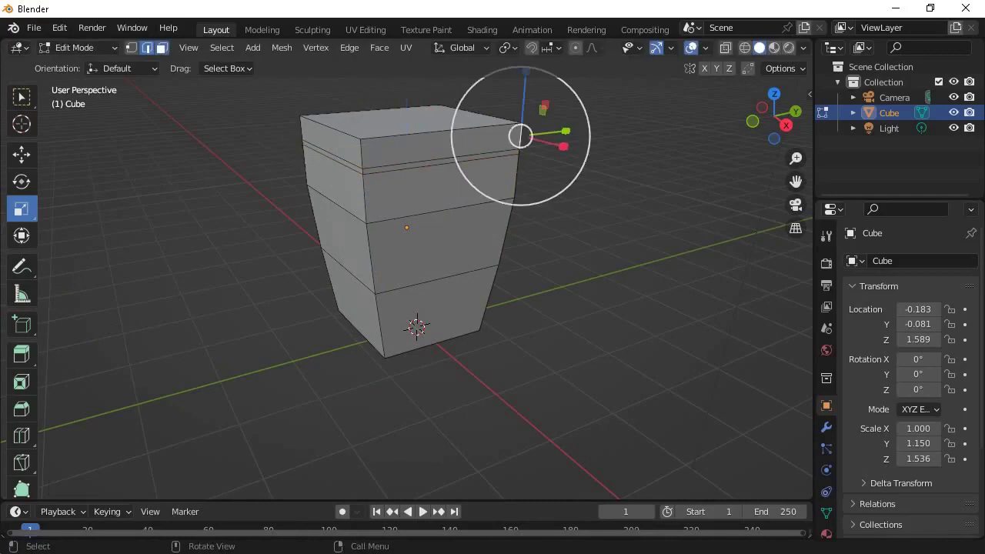
Scale the top band outward into a flared rim and leave Edit Mode
{"action": "middle_click_drag", "start_coordinate": [416, 323], "coordinate": [461, 323]}
{"action": "key", "text": "s"}
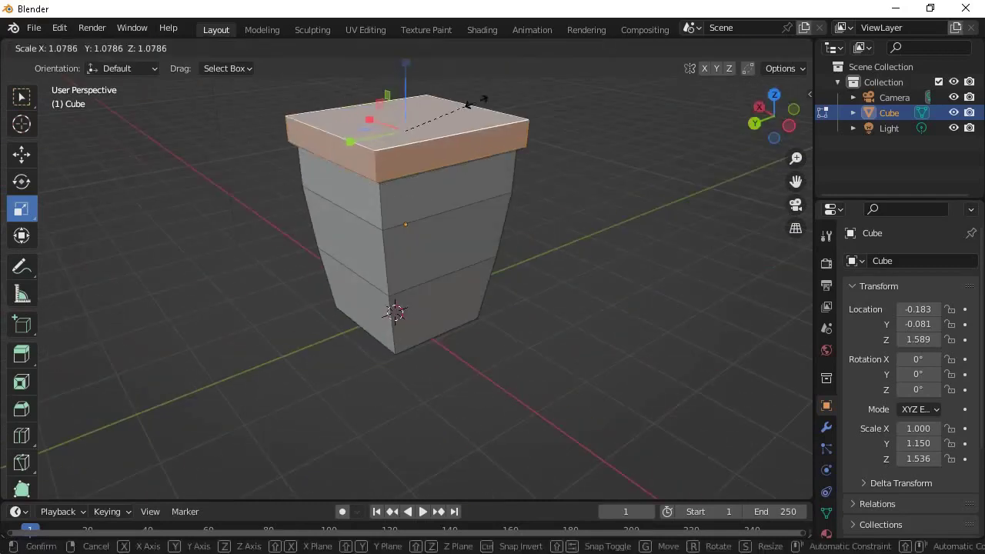
{"action": "left_click", "coordinate": [473, 99]}
{"action": "mouse_move", "coordinate": [473, 100]}
{"action": "middle_mouse_down"}
{"action": "mouse_move", "coordinate": [461, 231]}
{"action": "mouse_move", "coordinate": [403, 318]}
{"action": "middle_mouse_up"}
{"action": "key", "text": "Tab"}
Undo a trial resize of the whole pot, keeping scale 1.133/1.303/1.342, and return to Edit Mode
{"action": "left_click_drag", "start_coordinate": [410, 162], "coordinate": [411, 158]}
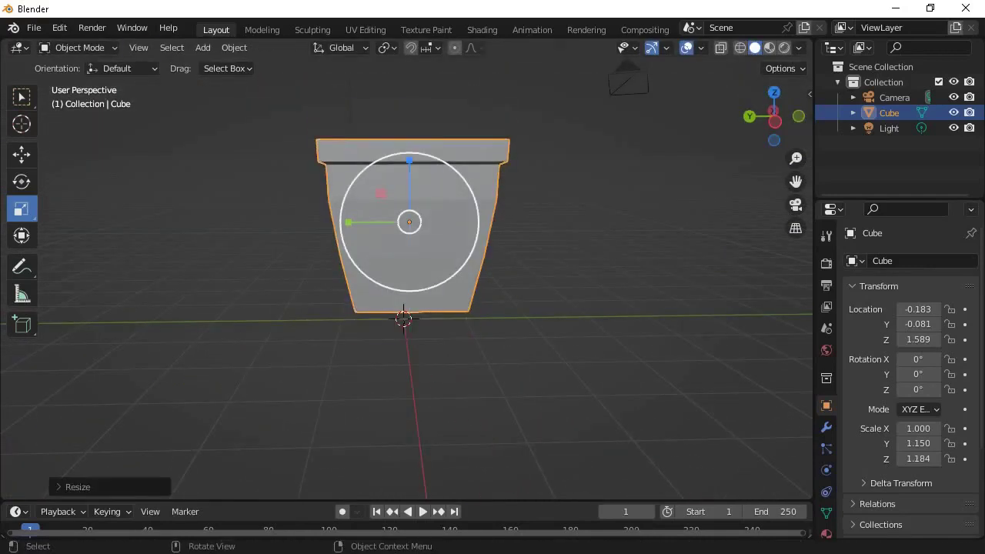
{"action": "key", "text": "ctrl+z"}
{"action": "middle_click_drag", "start_coordinate": [411, 159], "coordinate": [462, 231]}
{"action": "key", "text": "Tab"}
From the top view, add two centred loop cuts across the pot
{"action": "left_click", "coordinate": [774, 99]}
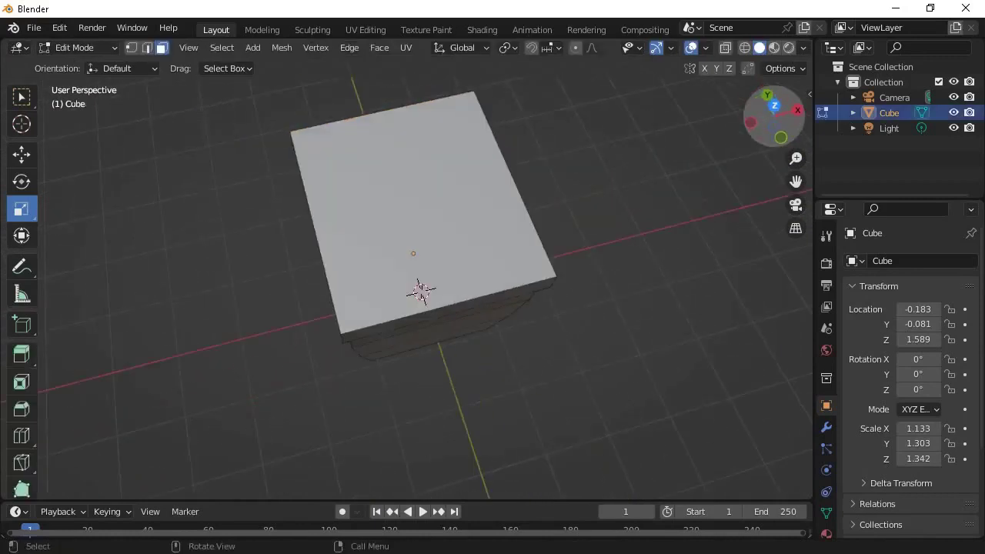
{"action": "key", "text": "ctrl+r"}
{"action": "right_click", "coordinate": [488, 345]}
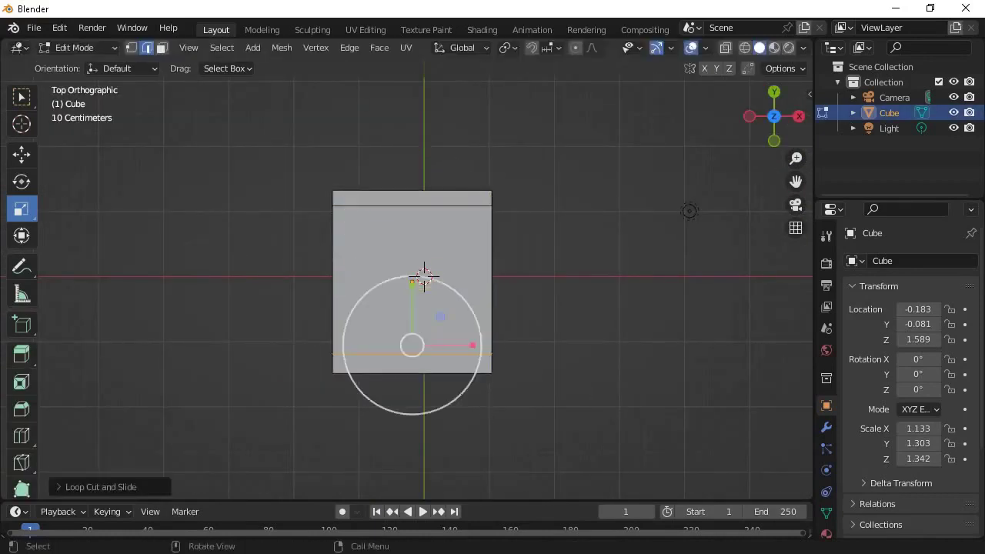
{"action": "left_click", "coordinate": [411, 344]}
{"action": "key", "text": "ctrl+r"}
{"action": "left_click", "coordinate": [467, 279]}
{"action": "right_click", "coordinate": [351, 279]}
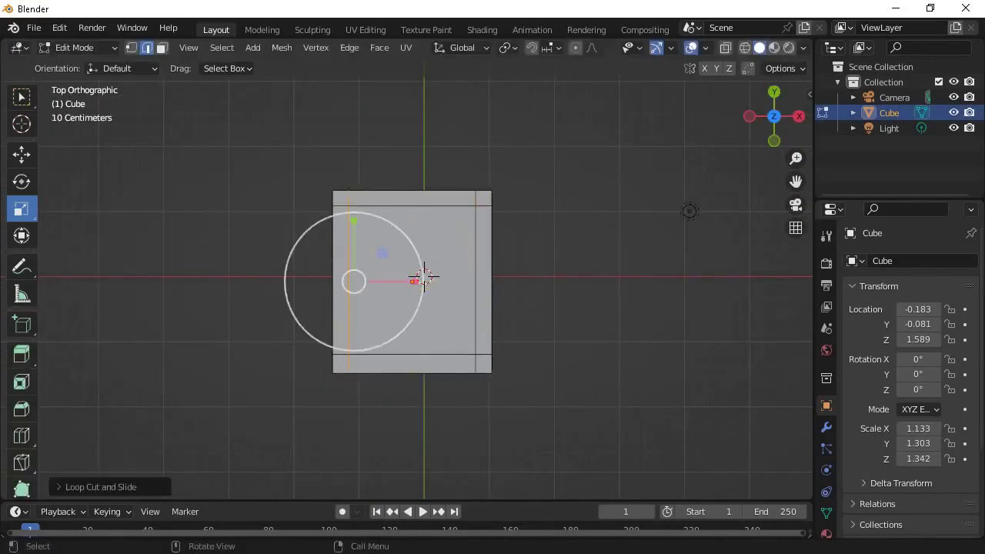
{"action": "mouse_move", "coordinate": [351, 279]}
{"action": "middle_mouse_down"}
{"action": "mouse_move", "coordinate": [419, 231]}
{"action": "mouse_move", "coordinate": [430, 208]}
{"action": "middle_mouse_up"}
In the side view with X-ray on, add vertical loop cuts to the walls
{"action": "left_click", "coordinate": [796, 113]}
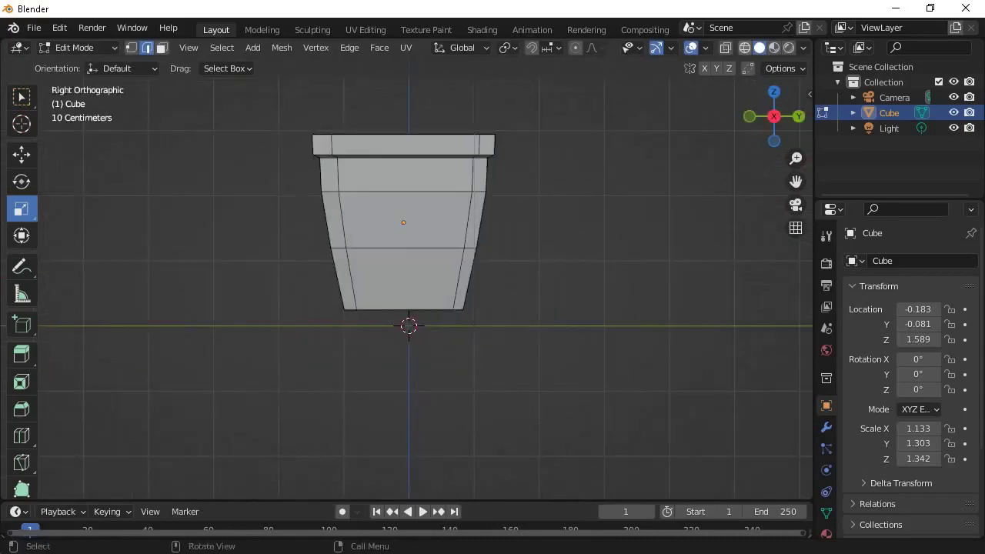
{"action": "key", "text": "alt+z"}
{"action": "left_click", "coordinate": [300, 131]}
{"action": "key", "text": "ctrl+r"}
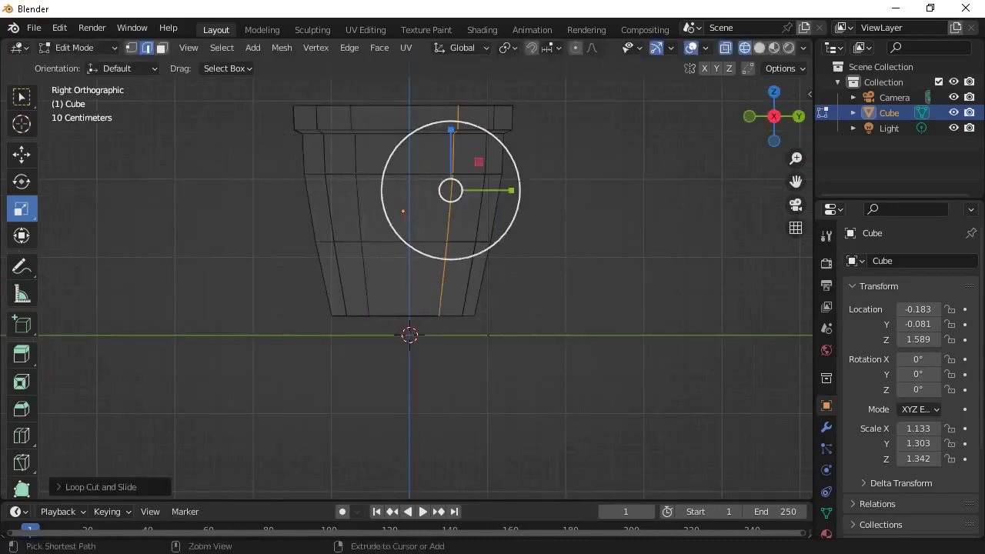
{"action": "left_click", "coordinate": [424, 161]}
From the back view, add another vertical loop cut across the walls
{"action": "left_click", "coordinate": [799, 116]}
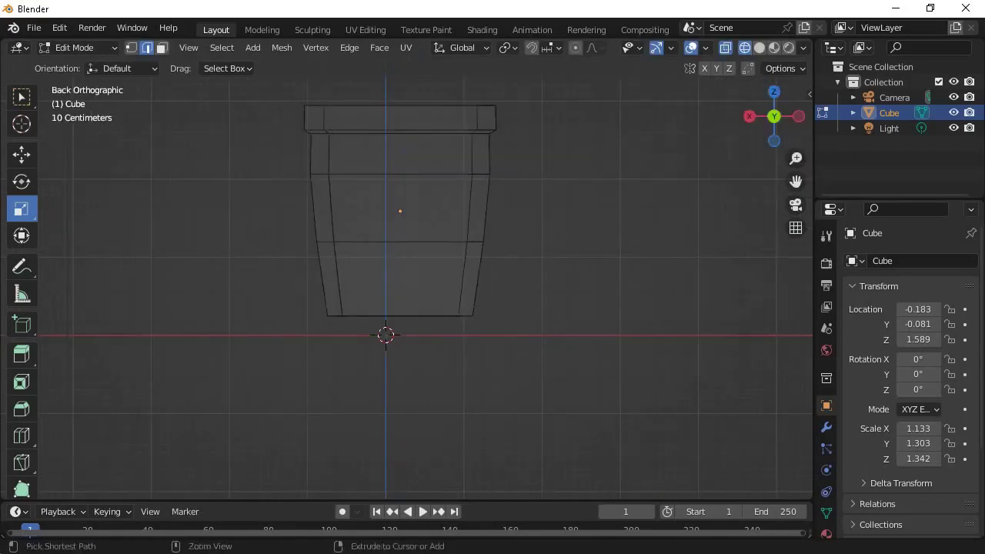
{"action": "left_click", "coordinate": [306, 132]}
{"action": "key", "text": "ctrl+r"}
{"action": "left_click", "coordinate": [460, 151]}
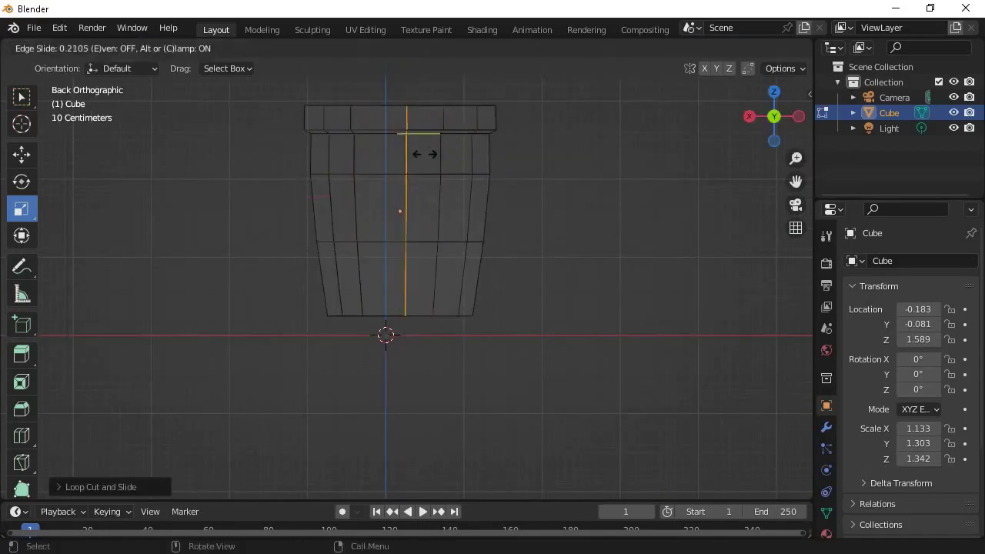
{"action": "left_click", "coordinate": [385, 132]}
Add a further loop cut from the side and return to solid, opaque shading
{"action": "mouse_move", "coordinate": [774, 116]}
{"action": "left_mouse_down"}
{"action": "mouse_move", "coordinate": [762, 123]}
{"action": "mouse_move", "coordinate": [758, 103]}
{"action": "left_mouse_up"}
{"action": "left_click", "coordinate": [773, 116]}
{"action": "key", "text": "ctrl+r"}
{"action": "left_click", "coordinate": [759, 47]}
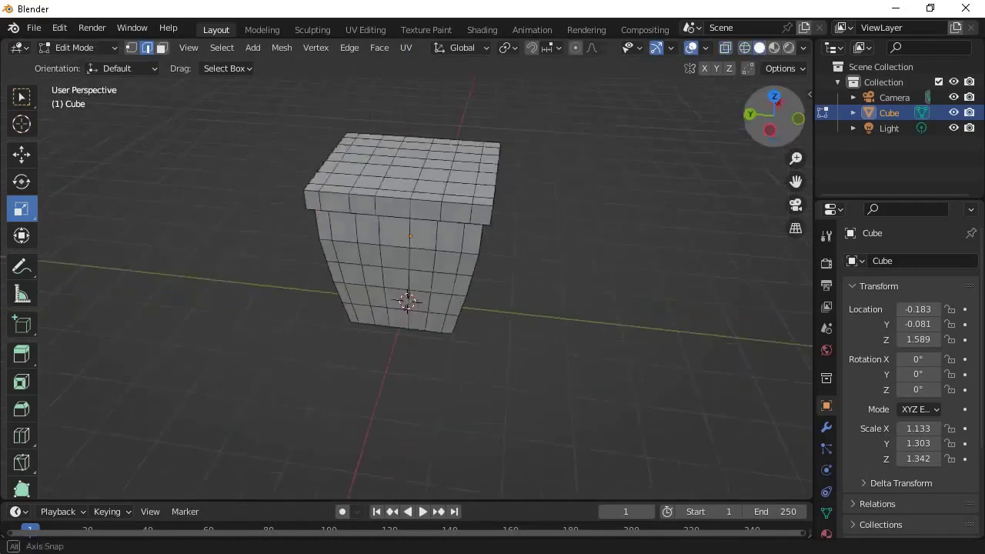
{"action": "left_click", "coordinate": [774, 96]}
Delete the pot's top faces to open it
{"action": "key", "text": "a"}
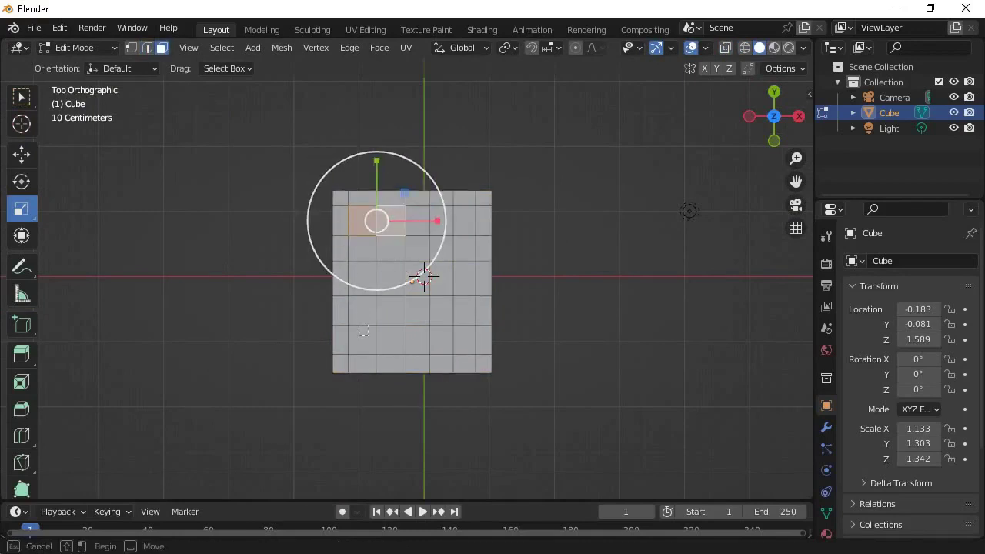
{"action": "key", "text": "x"}
{"action": "left_click", "coordinate": [585, 232]}
{"action": "mouse_move", "coordinate": [584, 233]}
{"action": "middle_mouse_down"}
{"action": "mouse_move", "coordinate": [539, 154]}
{"action": "mouse_move", "coordinate": [530, 116]}
{"action": "middle_mouse_up"}
{"action": "mouse_move", "coordinate": [774, 116]}
{"action": "left_mouse_down"}
{"action": "mouse_move", "coordinate": [769, 108]}
{"action": "mouse_move", "coordinate": [774, 131]}
{"action": "mouse_move", "coordinate": [774, 104]}
{"action": "left_mouse_up"}
From a zoomed side view, box-select a band of wall faces and delete them as window openings
{"action": "key", "text": "Tab"}
{"action": "key", "text": "Tab"}
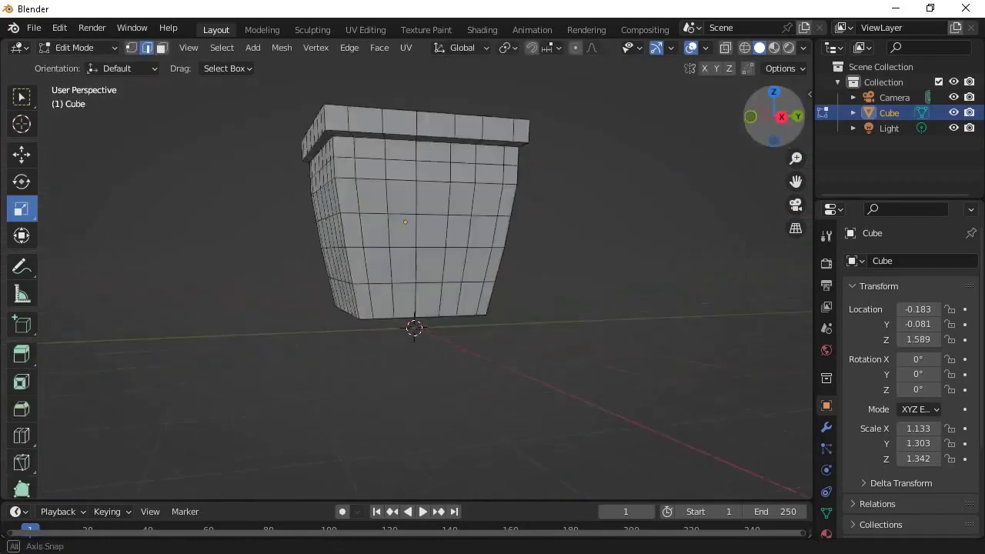
{"action": "left_click", "coordinate": [774, 118]}
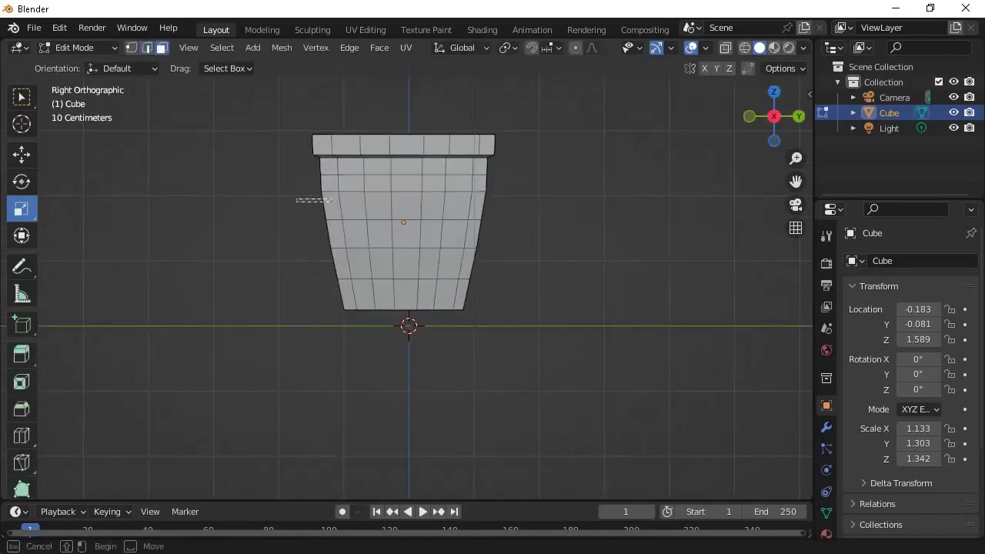
{"action": "mouse_move", "coordinate": [407, 231]}
{"action": "middle_mouse_down"}
{"action": "mouse_move", "coordinate": [420, 215]}
{"action": "mouse_move", "coordinate": [277, 182]}
{"action": "middle_mouse_up"}
{"action": "scroll", "coordinate": [407, 231], "scroll_direction": "up", "scroll_amount": 2}
{"action": "key", "text": "b"}
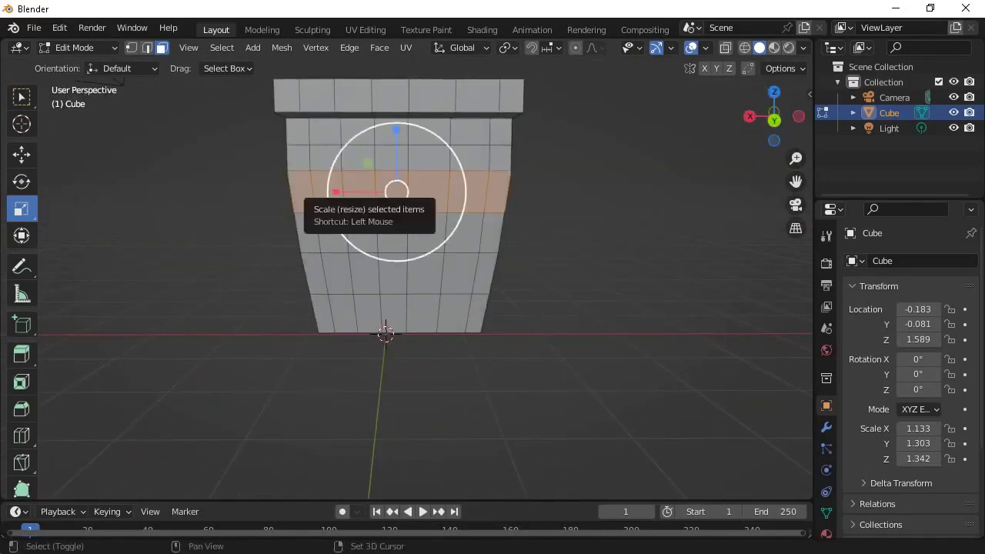
{"action": "middle_click_drag", "start_coordinate": [400, 230], "coordinate": [323, 223]}
{"action": "key", "text": "x"}
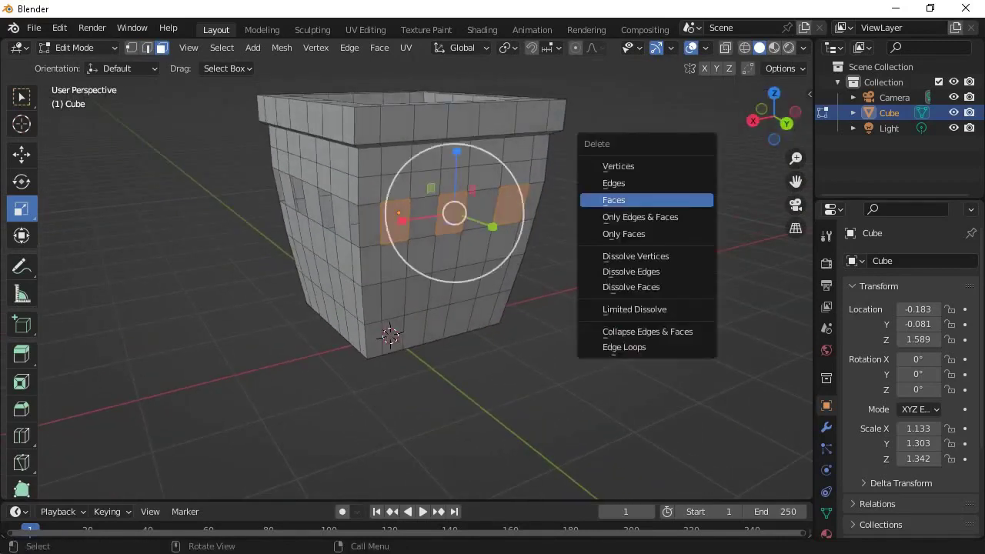
{"action": "left_click", "coordinate": [607, 196]}
{"action": "middle_click_drag", "start_coordinate": [384, 215], "coordinate": [329, 189]}
{"action": "key", "text": "b"}
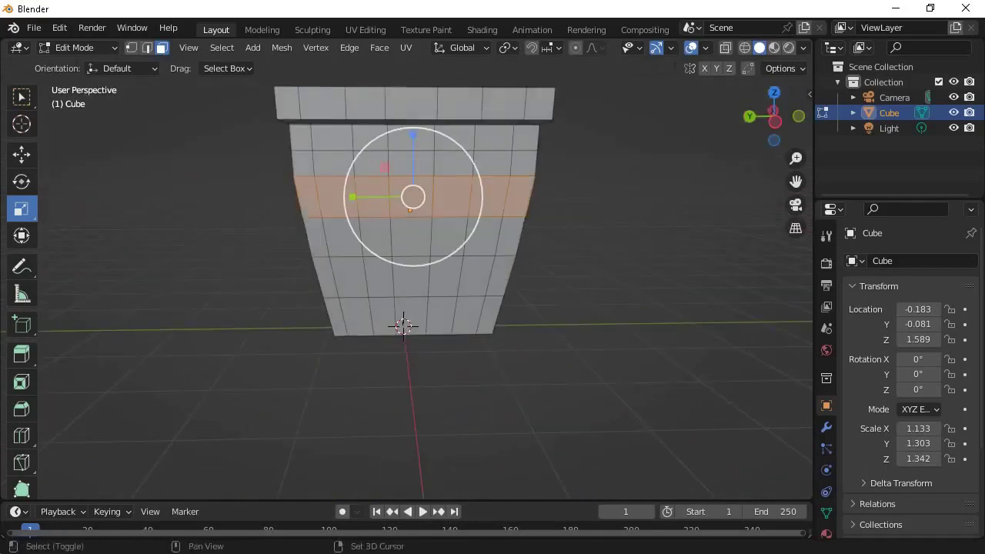
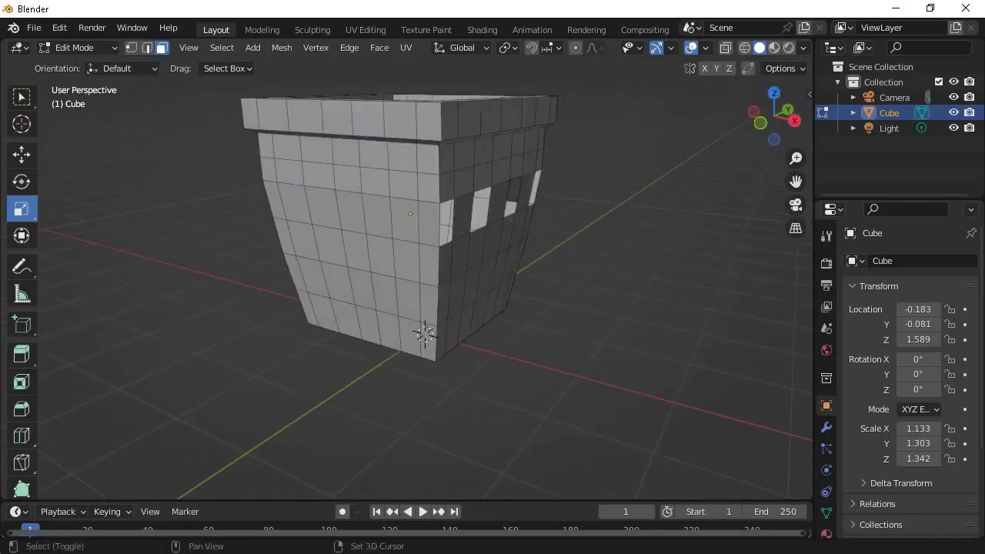
Delete alternating wall faces on each side of the pot to cut a checkerboard of holes
{"action": "middle_click_drag", "start_coordinate": [376, 215], "coordinate": [431, 212]}
{"action": "key", "text": "x"}
{"action": "left_click", "coordinate": [638, 231]}
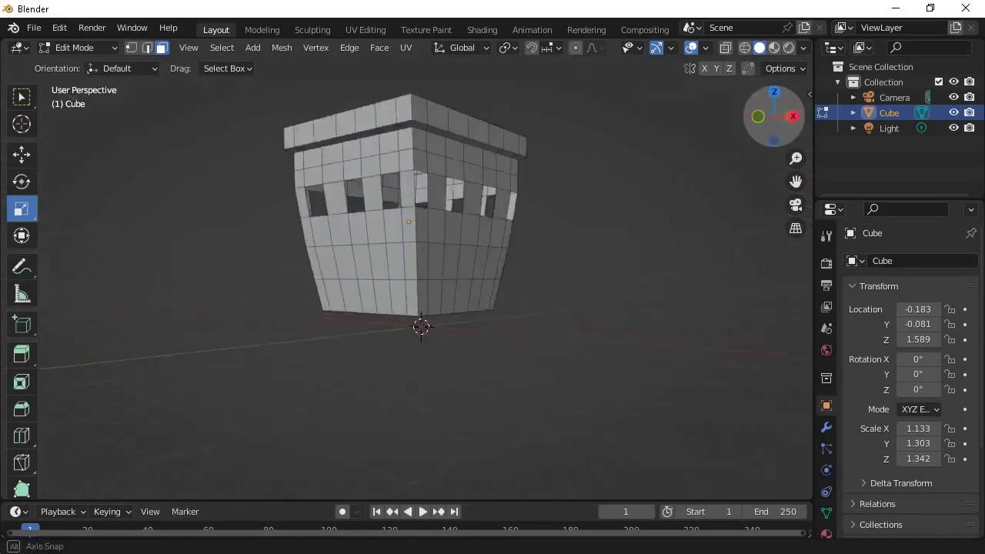
{"action": "middle_click_drag", "start_coordinate": [638, 231], "coordinate": [538, 231]}
{"action": "scroll", "coordinate": [372, 270], "scroll_direction": "up", "scroll_amount": 3}
{"action": "left_click", "coordinate": [372, 270], "text": "shift"}
{"action": "key", "text": "x"}
{"action": "left_click", "coordinate": [602, 184]}
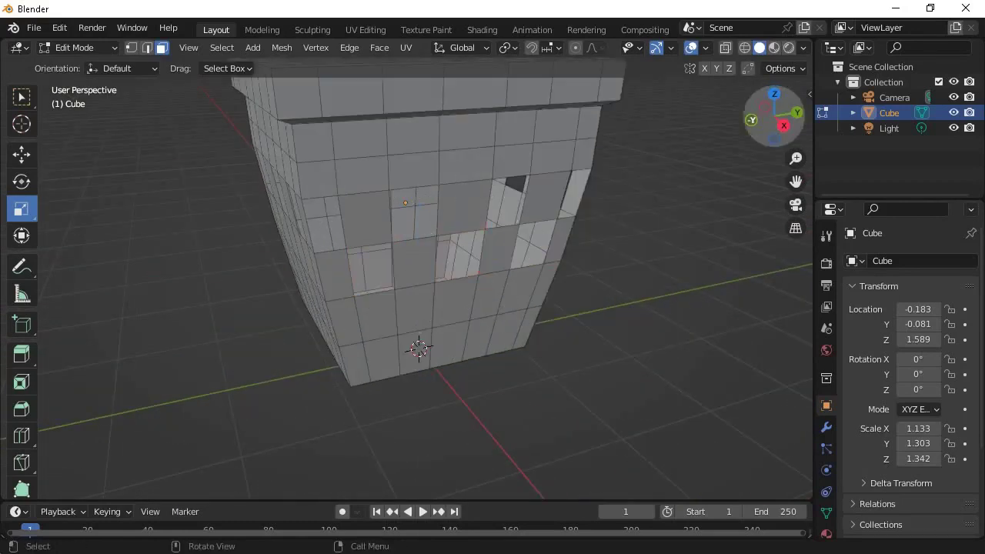
{"action": "left_click_drag", "start_coordinate": [773, 115], "coordinate": [800, 115]}
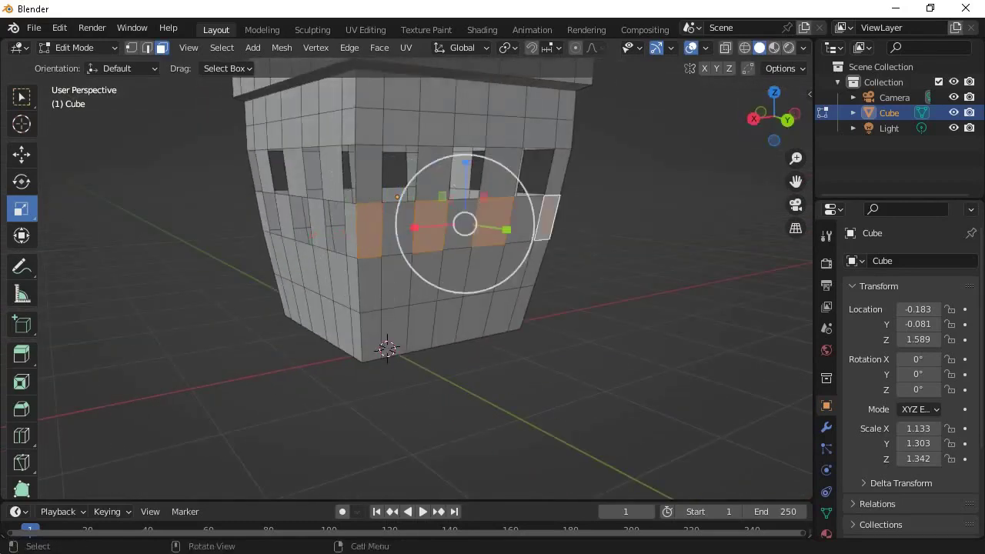
{"action": "middle_click_drag", "start_coordinate": [408, 269], "coordinate": [569, 269]}
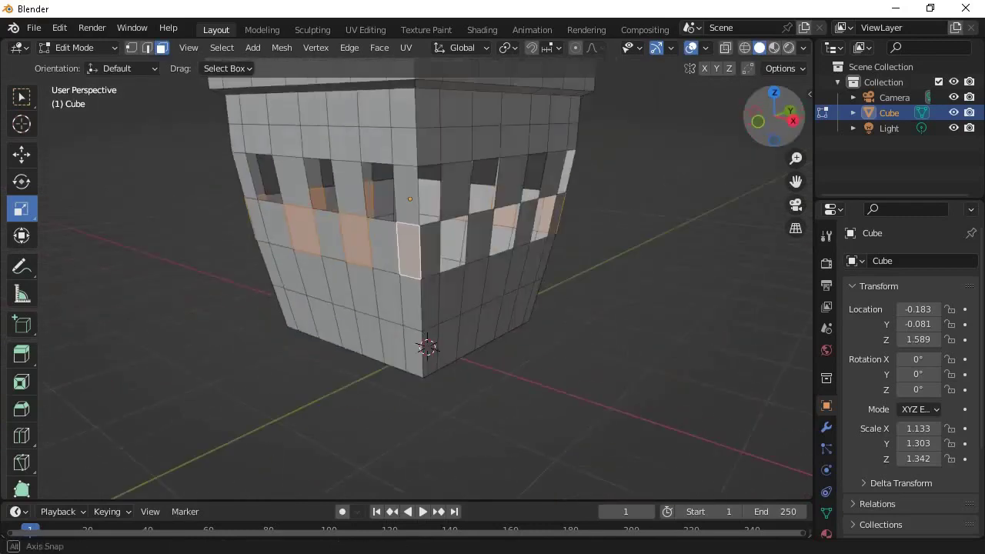
{"action": "middle_click_drag", "start_coordinate": [492, 270], "coordinate": [430, 293]}
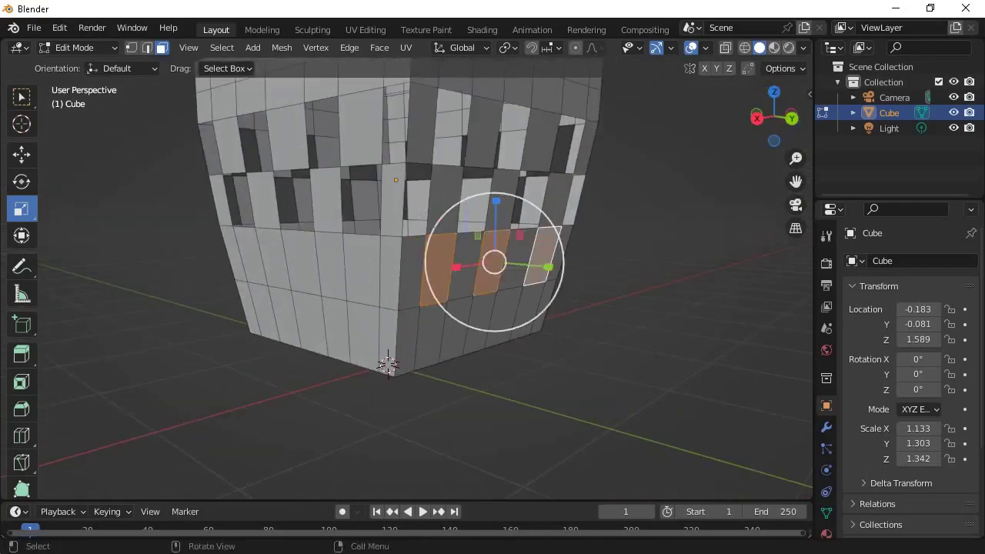
{"action": "mouse_move", "coordinate": [492, 269]}
{"action": "middle_mouse_down"}
{"action": "mouse_move", "coordinate": [539, 254]}
{"action": "mouse_move", "coordinate": [446, 269]}
{"action": "mouse_move", "coordinate": [454, 273]}
{"action": "mouse_move", "coordinate": [462, 269]}
{"action": "mouse_move", "coordinate": [384, 262]}
{"action": "mouse_move", "coordinate": [477, 254]}
{"action": "mouse_move", "coordinate": [469, 277]}
{"action": "middle_mouse_up"}
Back in Object Mode, add a Solidify modifier to give the pot's walls 0.04 m thickness
{"action": "key", "text": "Tab"}
{"action": "left_click", "coordinate": [826, 426]}
{"action": "left_click", "coordinate": [912, 261]}
{"action": "left_click", "coordinate": [669, 477]}
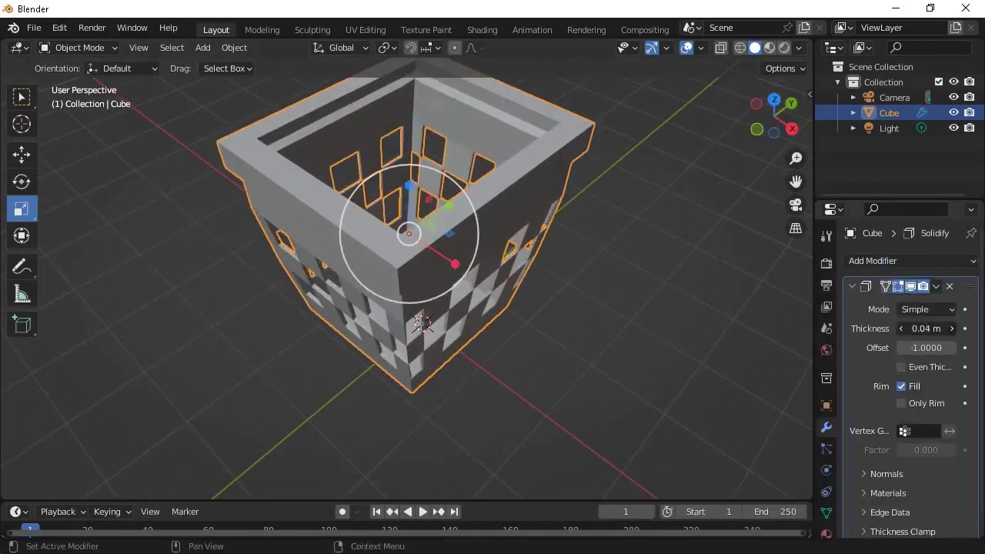
{"action": "middle_click_drag", "start_coordinate": [421, 323], "coordinate": [425, 330]}
{"action": "left_click", "coordinate": [654, 431]}
{"action": "left_click", "coordinate": [385, 292]}
Give the pot a glossy red material with roughness 0.100
{"action": "left_click", "coordinate": [826, 533]}
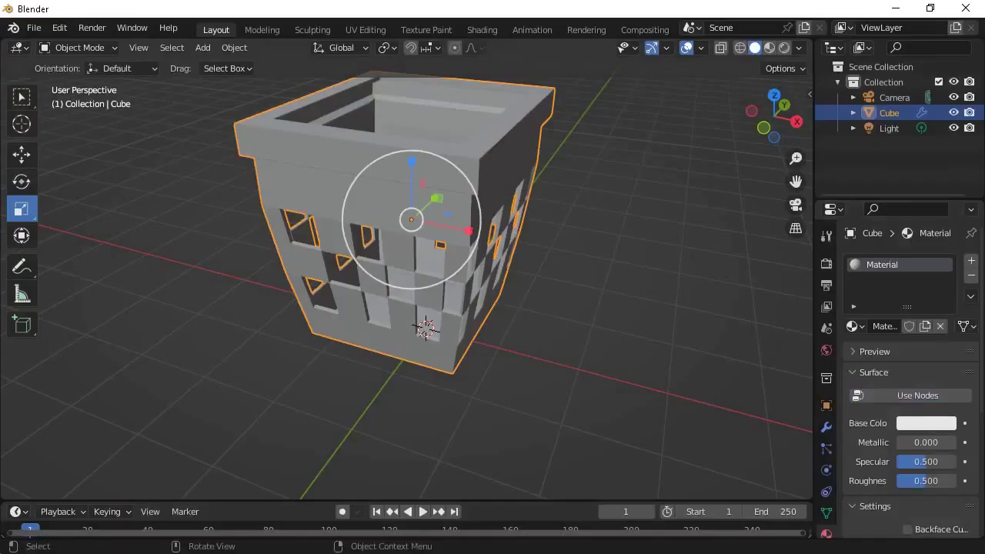
{"action": "left_click", "coordinate": [826, 426]}
{"action": "left_click", "coordinate": [827, 533]}
{"action": "left_click", "coordinate": [927, 422]}
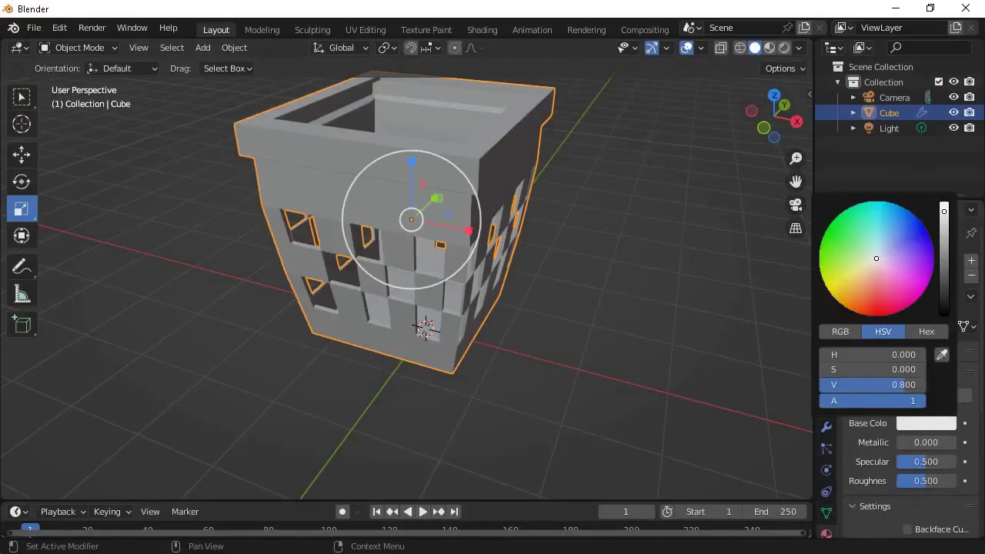
{"action": "left_click", "coordinate": [864, 315]}
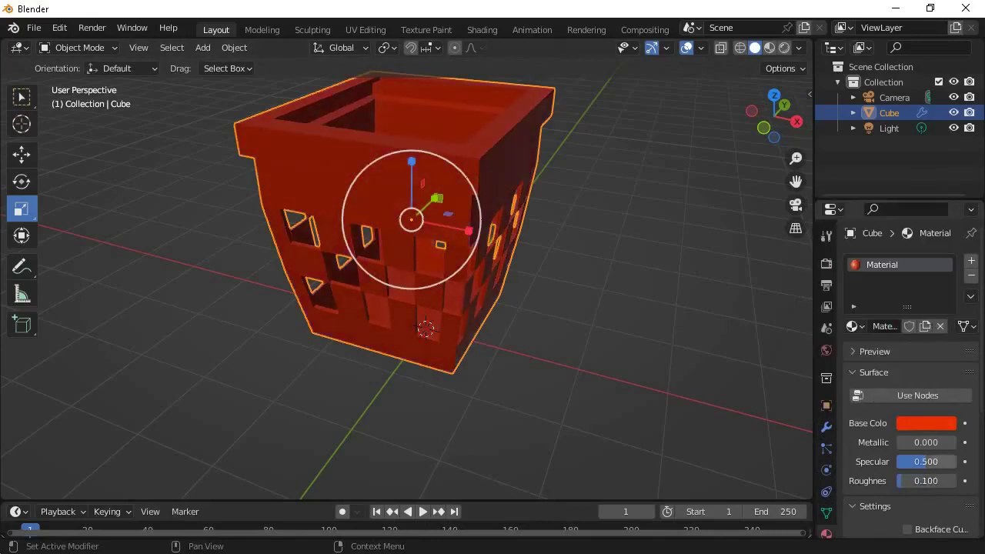
{"action": "mouse_move", "coordinate": [408, 323]}
{"action": "middle_mouse_down"}
{"action": "mouse_move", "coordinate": [407, 253]}
{"action": "mouse_move", "coordinate": [385, 231]}
{"action": "middle_mouse_up"}
{"action": "scroll", "coordinate": [408, 269], "scroll_direction": "down", "scroll_amount": 4}
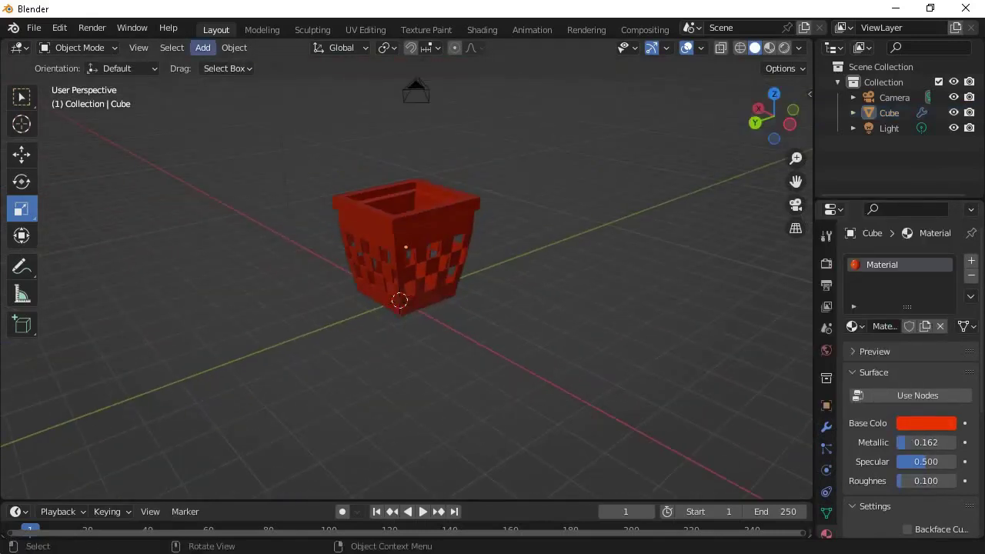
{"action": "left_click", "coordinate": [202, 47]}
Add a cylinder and scale it down and along Z into a tall thin rod
{"action": "mouse_move", "coordinate": [362, 95]}
{"action": "left_click", "coordinate": [353, 142]}
{"action": "scroll", "coordinate": [407, 269], "scroll_direction": "up", "scroll_amount": 2}
{"action": "key", "text": "s"}
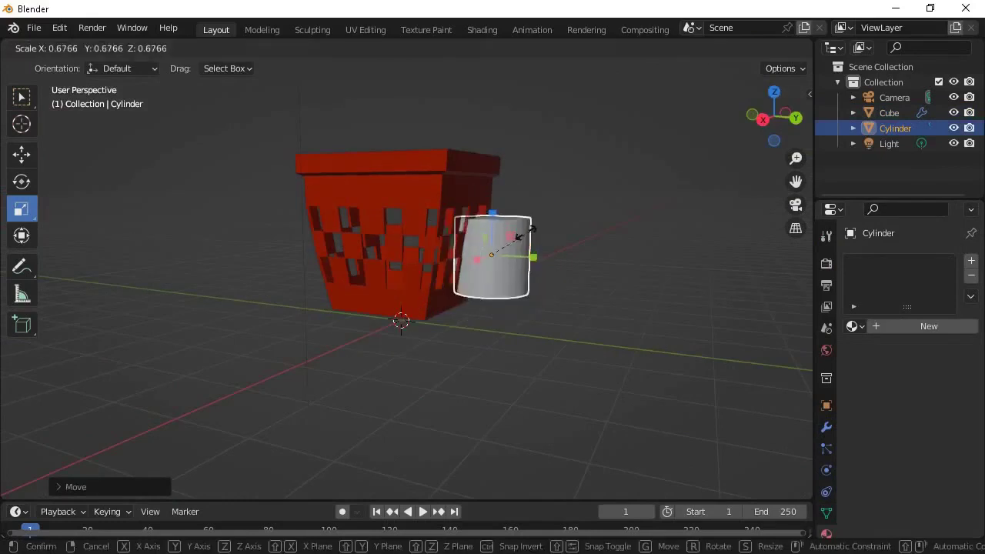
{"action": "key", "text": "Return"}
{"action": "middle_click_drag", "start_coordinate": [462, 308], "coordinate": [400, 277]}
{"action": "key", "text": "s"}
{"action": "key", "text": "z"}
{"action": "key", "text": "Return"}
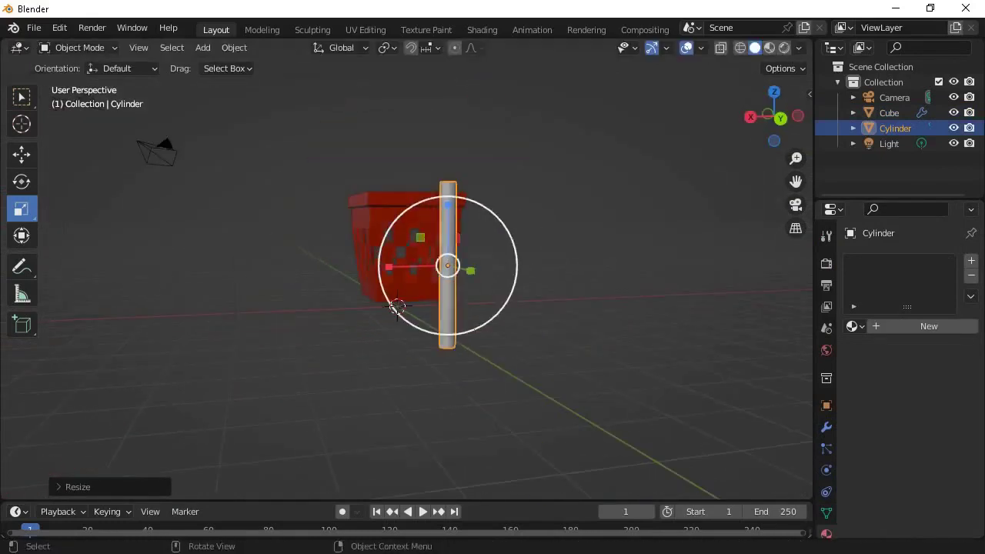
Move the rod so it stands off to the side of the pot
{"action": "key", "text": "s"}
{"action": "key", "text": "z"}
{"action": "key", "text": "Return"}
{"action": "key", "text": "g"}
{"action": "left_click", "coordinate": [398, 308]}
{"action": "key", "text": "KP_3"}
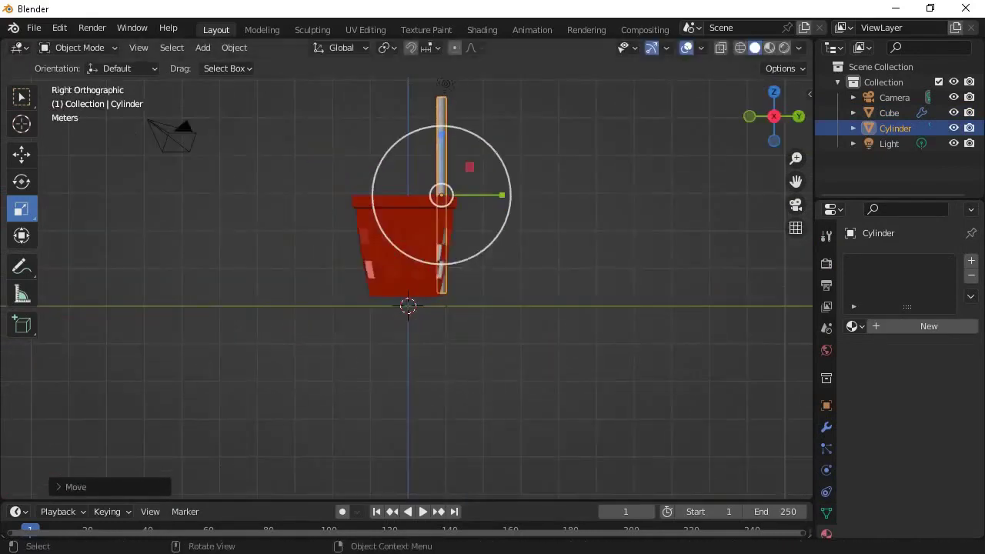
{"action": "left_click_drag", "start_coordinate": [796, 181], "coordinate": [754, 254]}
{"action": "middle_click_drag", "start_coordinate": [430, 308], "coordinate": [493, 292]}
{"action": "key", "text": "s"}
{"action": "key", "text": "g"}
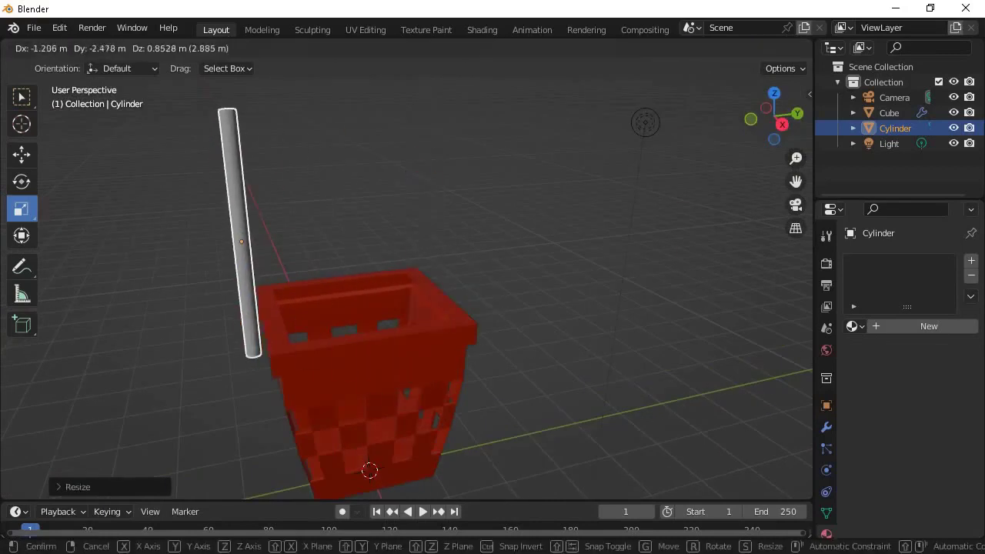
{"action": "key", "text": "Return"}
{"action": "left_click_drag", "start_coordinate": [773, 115], "coordinate": [738, 117]}
In Edit Mode, add a loop cut near the rod's lower end and taper that end
{"action": "key", "text": "Tab"}
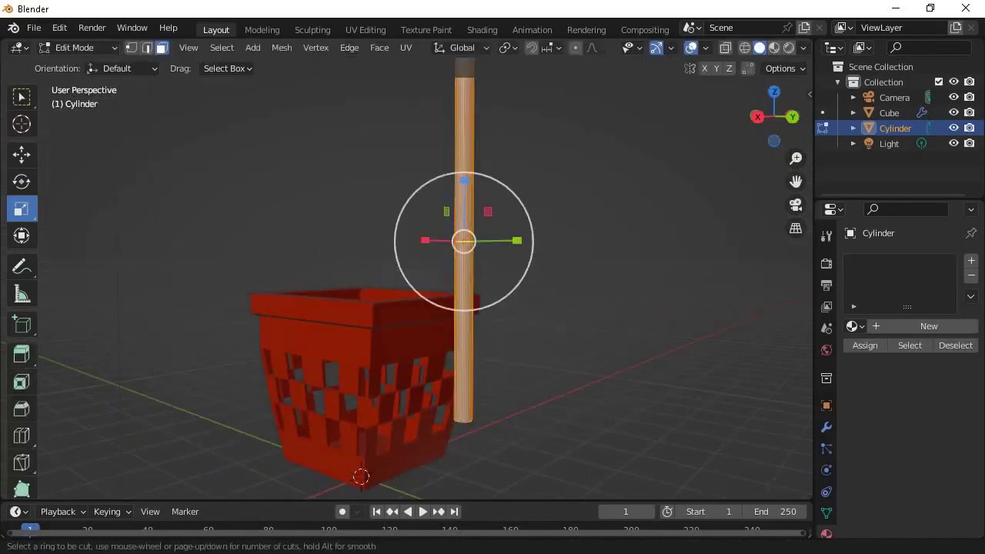
{"action": "left_click", "coordinate": [469, 108]}
{"action": "left_click", "coordinate": [361, 476]}
{"action": "middle_click_drag", "start_coordinate": [361, 475], "coordinate": [400, 430]}
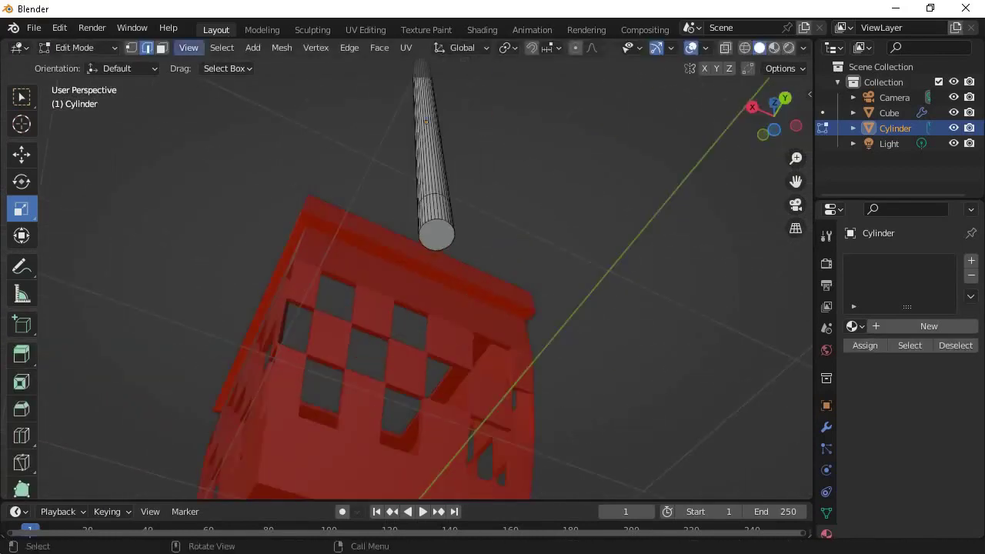
{"action": "left_click_drag", "start_coordinate": [436, 166], "coordinate": [437, 233]}
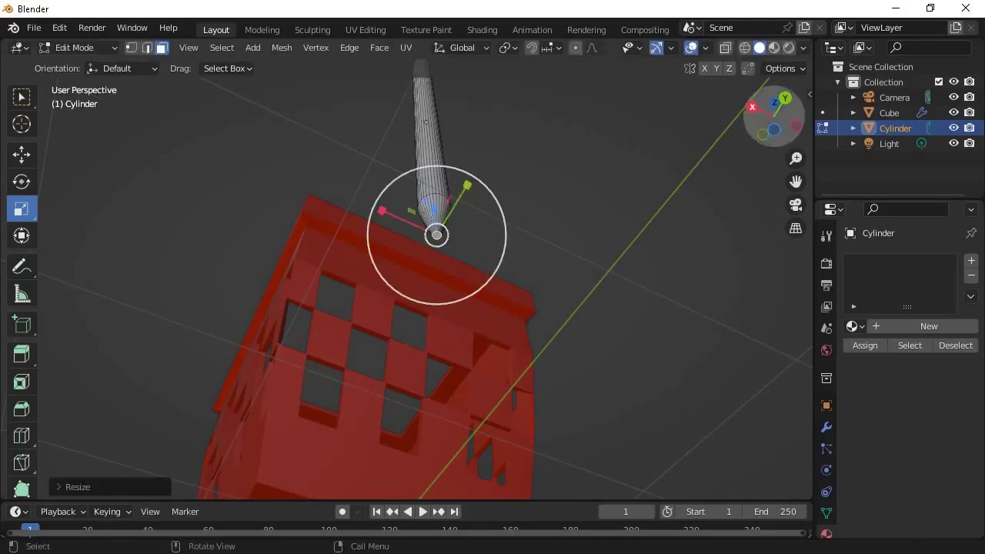
{"action": "left_click", "coordinate": [751, 106]}
Extrude the tapered end and scale it down to a sharp pencil point
{"action": "key", "text": "e"}
{"action": "left_click", "coordinate": [458, 323]}
{"action": "middle_click_drag", "start_coordinate": [458, 323], "coordinate": [493, 246]}
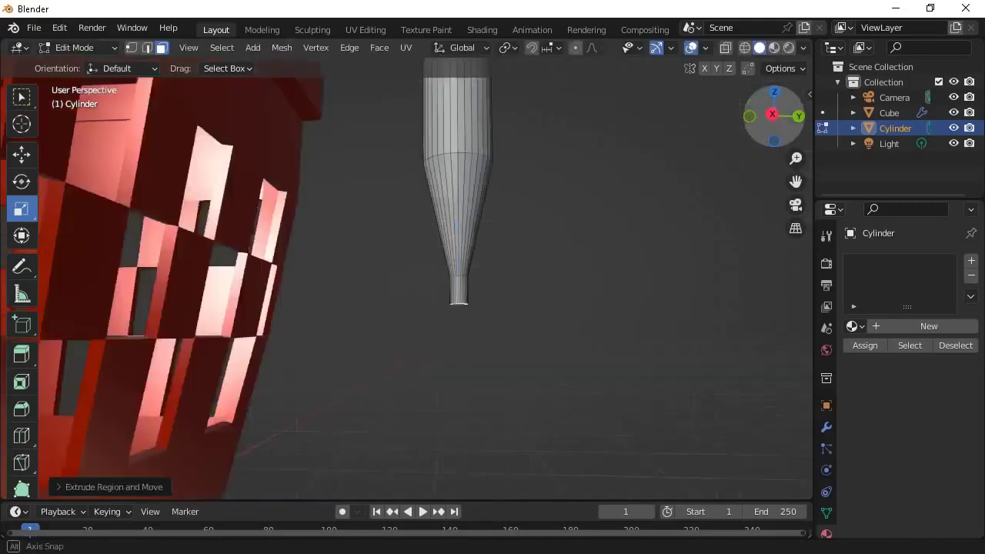
{"action": "key", "text": "s"}
{"action": "left_click", "coordinate": [453, 252]}
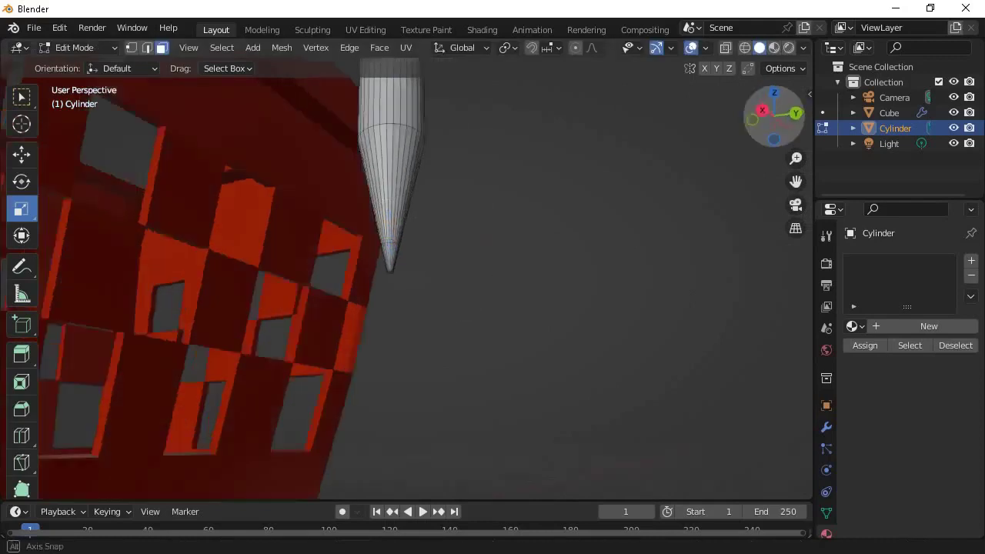
{"action": "key", "text": "Tab"}
{"action": "scroll", "coordinate": [454, 252], "scroll_direction": "down", "scroll_amount": 5}
{"action": "middle_click_drag", "start_coordinate": [454, 252], "coordinate": [366, 306]}
{"action": "scroll", "coordinate": [366, 307], "scroll_direction": "up", "scroll_amount": 4}
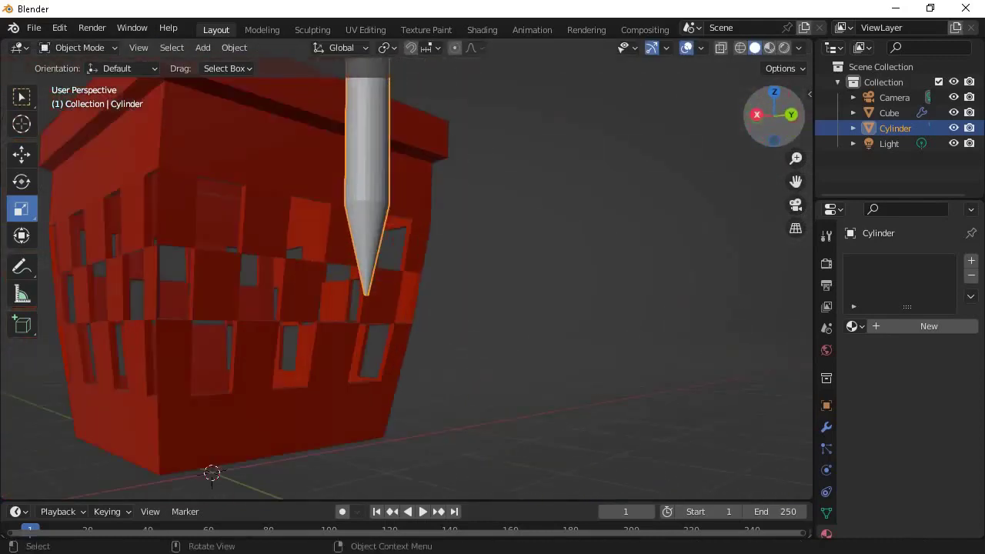
{"action": "key", "text": "Tab"}
{"action": "key", "text": "KP_3"}
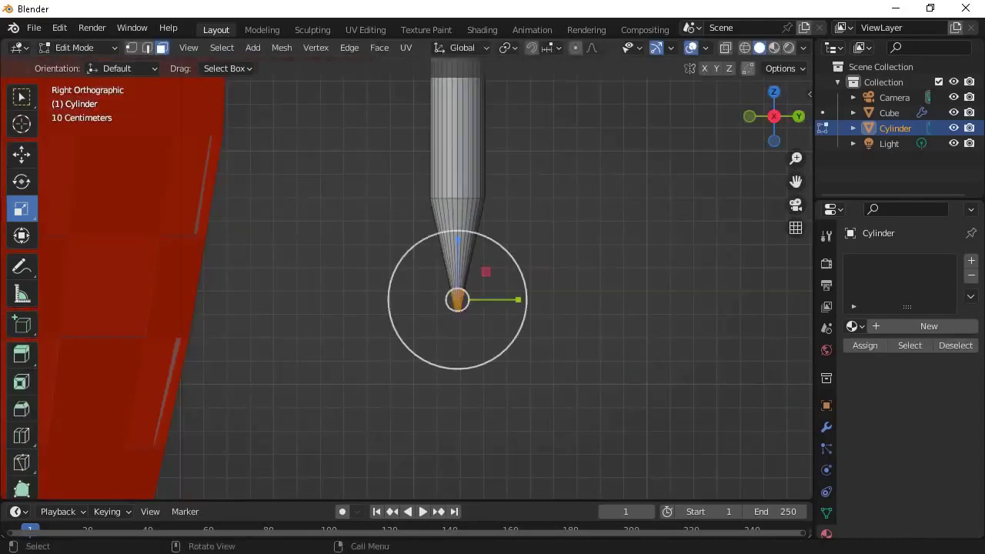
Box-select part of the pencil mesh using see-through shading
{"action": "key", "text": "shift+z"}
{"action": "key", "text": "s"}
{"action": "key", "text": "Escape"}
{"action": "key", "text": "b"}
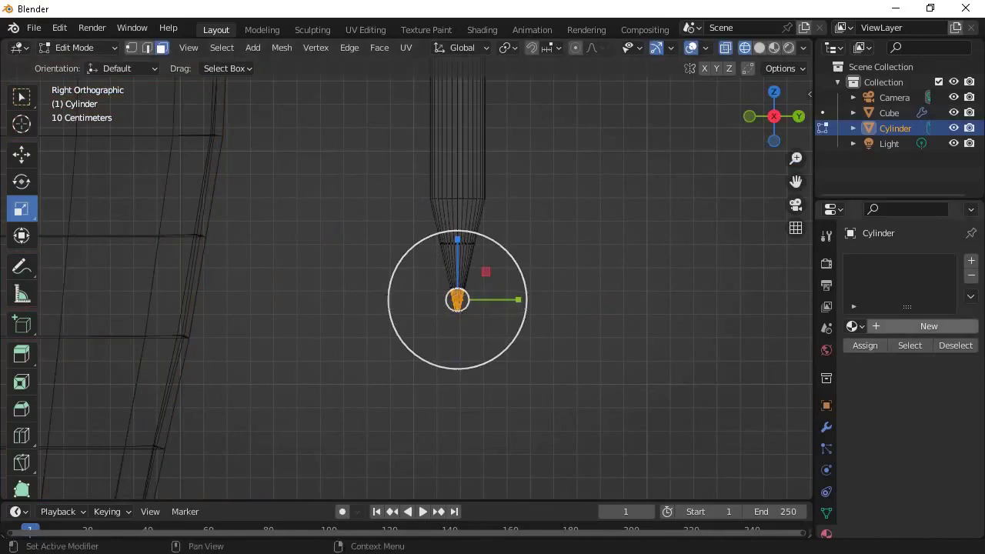
{"action": "key", "text": "shift+z"}
Create a new pencil material, Material.001, with a deep blue base colour
{"action": "left_click", "coordinate": [929, 326]}
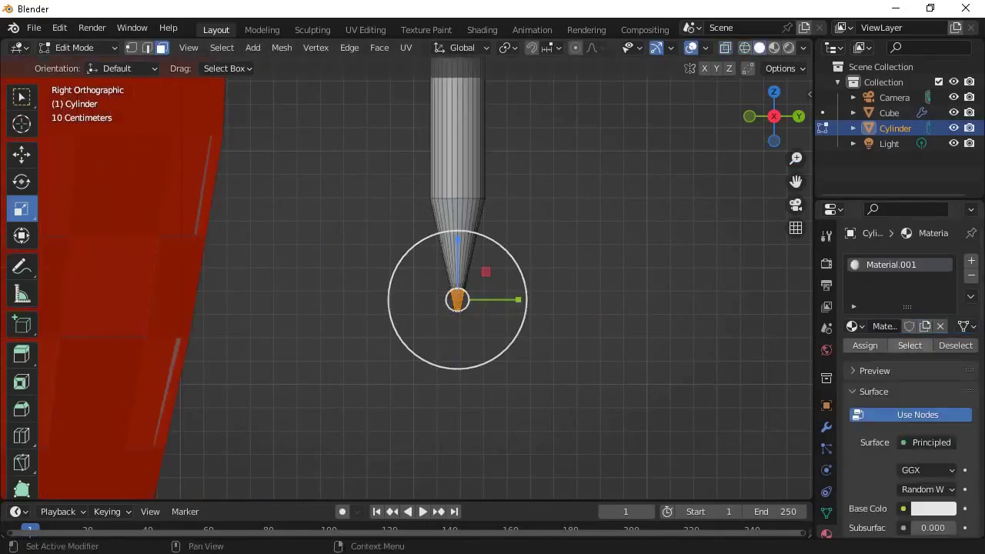
{"action": "scroll", "coordinate": [908, 461], "scroll_direction": "down", "scroll_amount": 2}
{"action": "left_click", "coordinate": [926, 443]}
{"action": "mouse_move", "coordinate": [944, 230]}
{"action": "left_mouse_down"}
{"action": "mouse_move", "coordinate": [944, 323]}
{"action": "mouse_move", "coordinate": [944, 233]}
{"action": "left_mouse_up"}
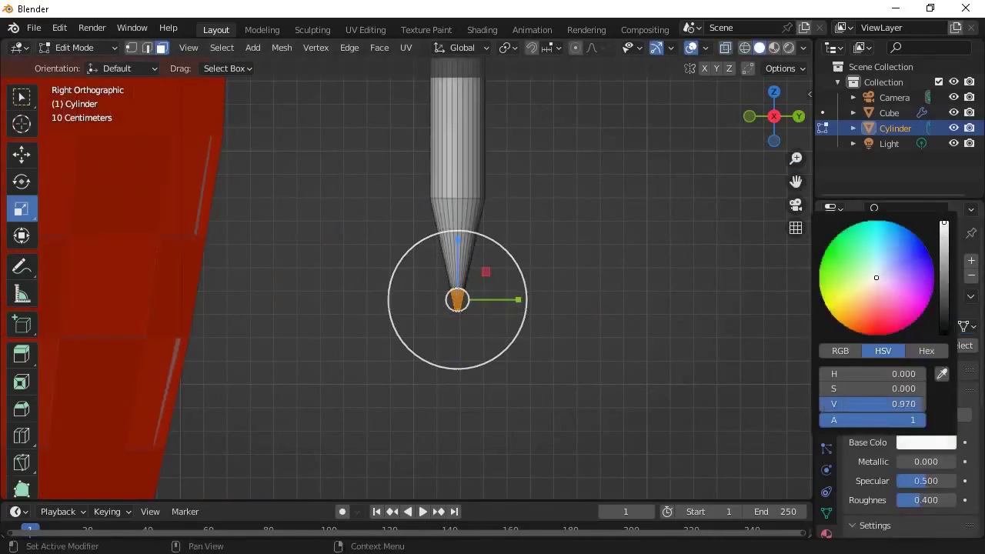
{"action": "mouse_move", "coordinate": [877, 277]}
{"action": "left_mouse_down"}
{"action": "mouse_move", "coordinate": [820, 294]}
{"action": "mouse_move", "coordinate": [920, 308]}
{"action": "mouse_move", "coordinate": [930, 259]}
{"action": "left_mouse_up"}
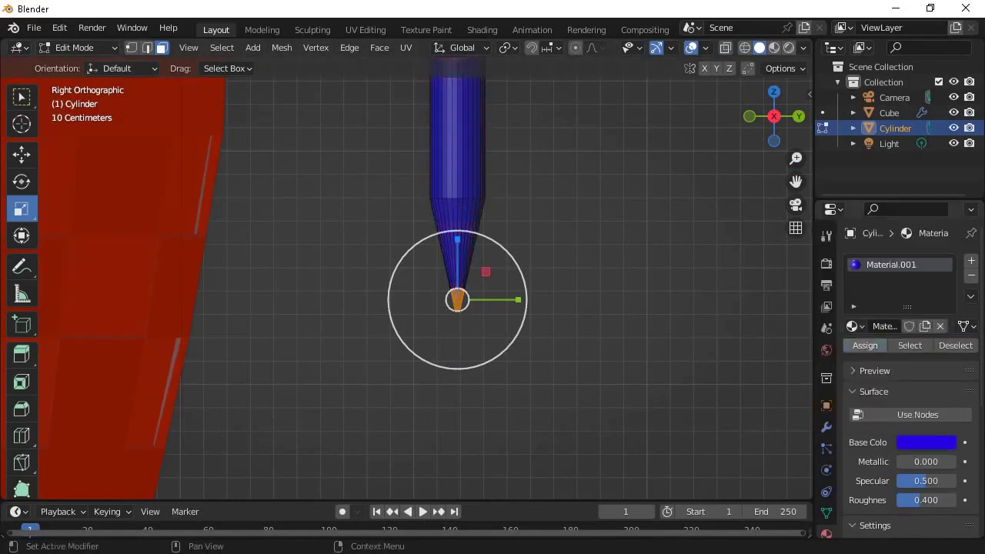
{"action": "left_click_drag", "start_coordinate": [773, 116], "coordinate": [766, 127]}
{"action": "scroll", "coordinate": [900, 346], "scroll_direction": "up", "scroll_amount": 5}
{"action": "mouse_move", "coordinate": [810, 258]}
{"action": "left_mouse_down"}
{"action": "mouse_move", "coordinate": [419, 316]}
{"action": "mouse_move", "coordinate": [460, 340]}
{"action": "left_mouse_up"}
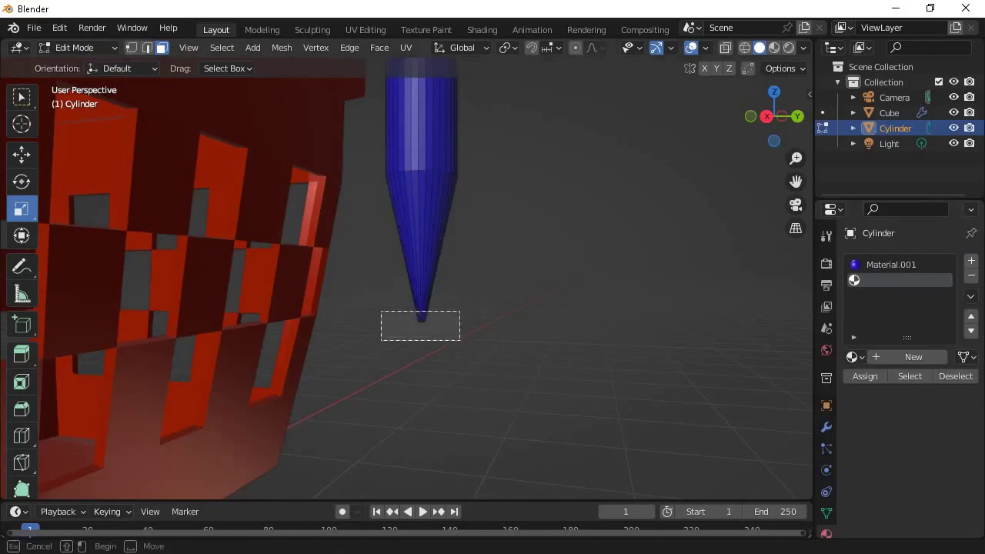
Select the pencil's tip faces and give them a new black material
{"action": "key", "text": "shift+z"}
{"action": "left_click_drag", "start_coordinate": [424, 312], "coordinate": [508, 331]}
{"action": "left_click", "coordinate": [913, 357]}
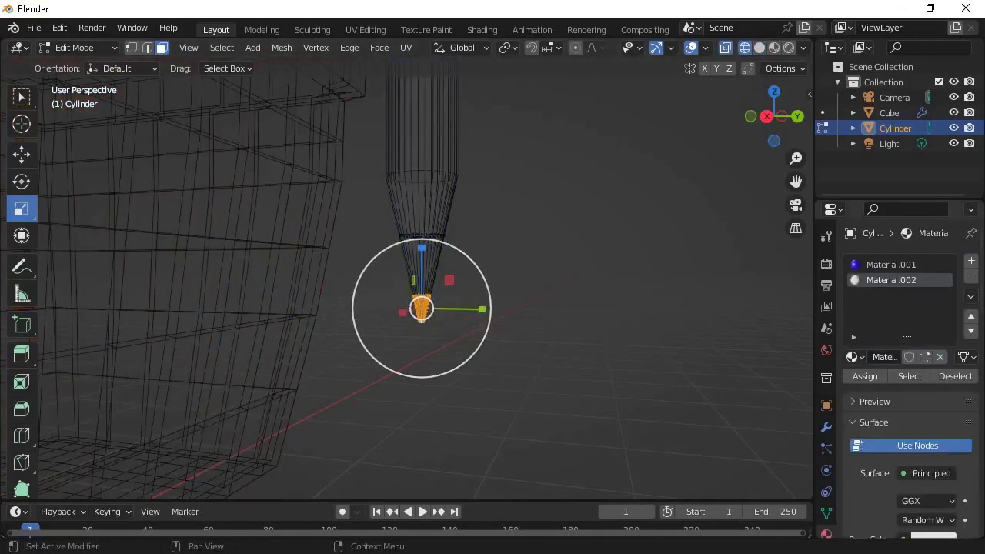
{"action": "left_click", "coordinate": [925, 472]}
{"action": "left_click_drag", "start_coordinate": [908, 436], "coordinate": [839, 435]}
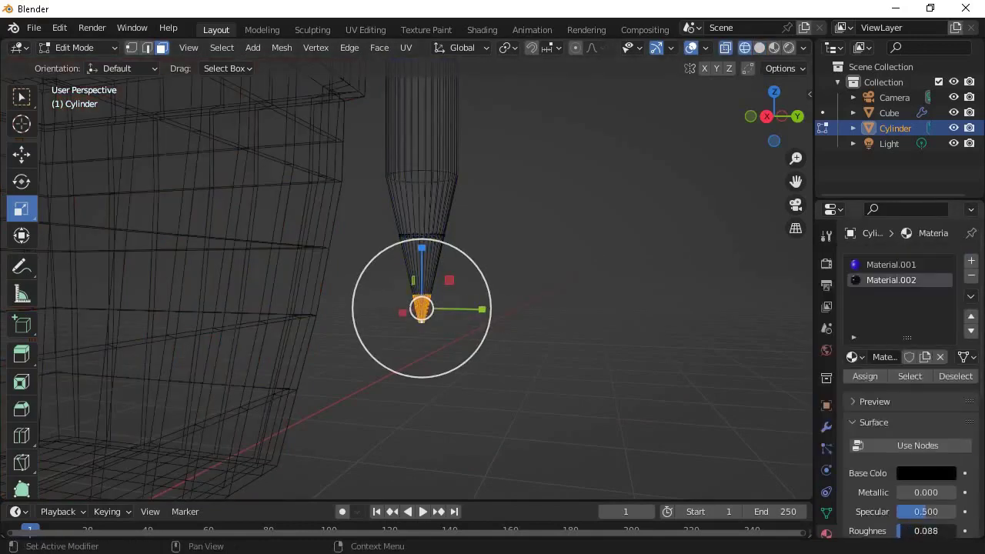
Assign a new light wood-coloured material to the cone faces above the tip
{"action": "key", "text": "shift+z"}
{"action": "middle_click_drag", "start_coordinate": [538, 308], "coordinate": [493, 292]}
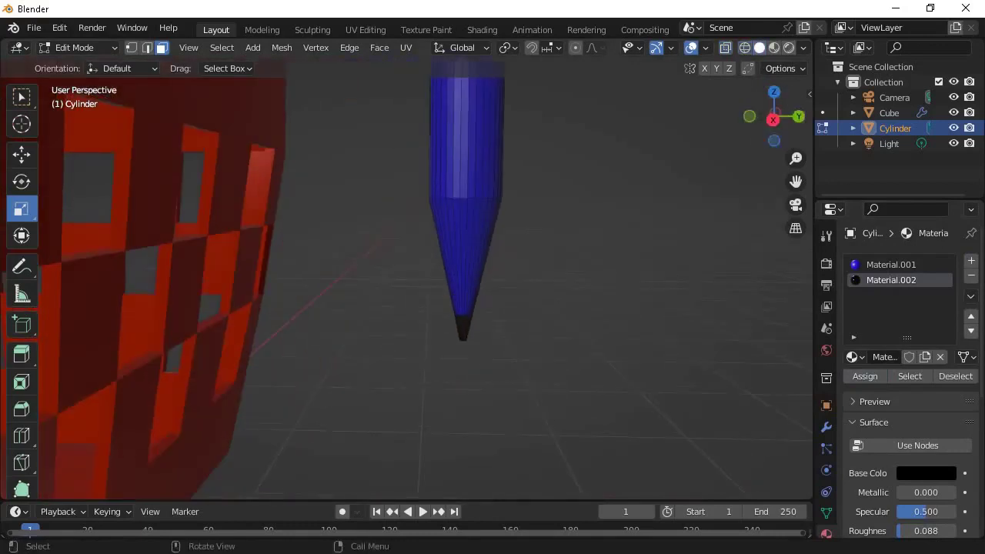
{"action": "key", "text": "shift+z"}
{"action": "left_click_drag", "start_coordinate": [400, 224], "coordinate": [547, 292]}
{"action": "key", "text": "shift+z"}
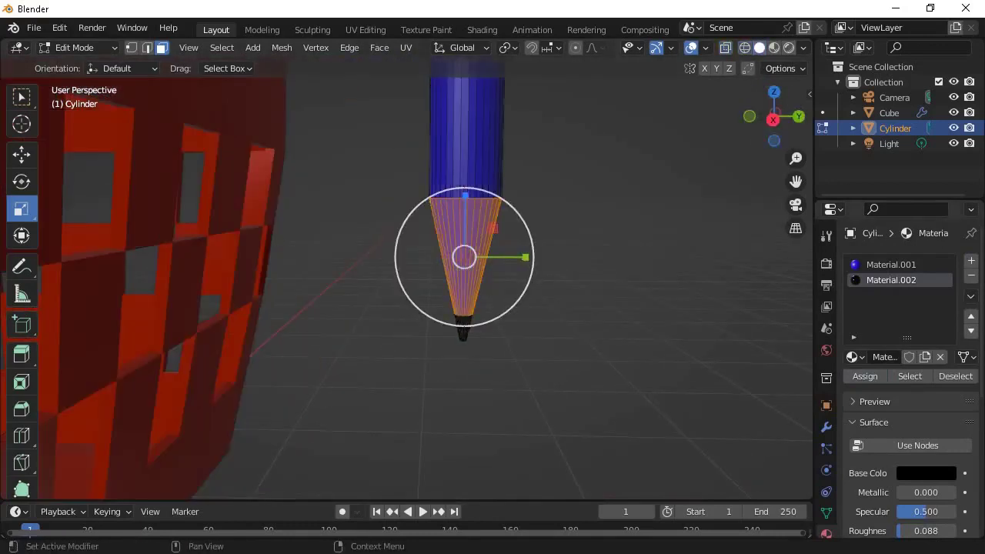
{"action": "left_click", "coordinate": [971, 260]}
{"action": "left_click", "coordinate": [913, 357]}
{"action": "left_click", "coordinate": [916, 446]}
{"action": "left_click", "coordinate": [926, 472]}
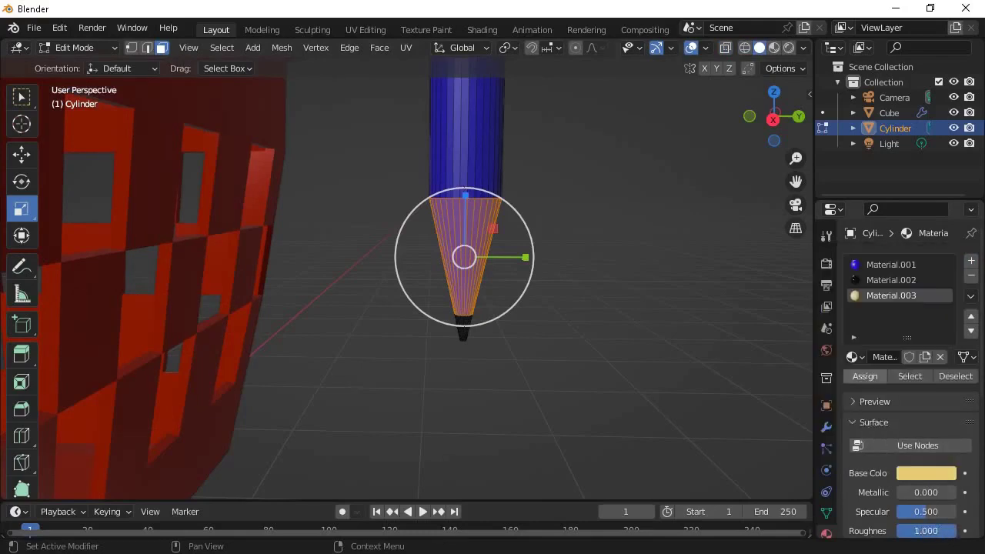
Inset the pencil's flat top face and scale it down slightly
{"action": "scroll", "coordinate": [423, 277], "scroll_direction": "down", "scroll_amount": 5}
{"action": "middle_click_drag", "start_coordinate": [423, 277], "coordinate": [385, 231]}
{"action": "scroll", "coordinate": [423, 277], "scroll_direction": "up", "scroll_amount": 5}
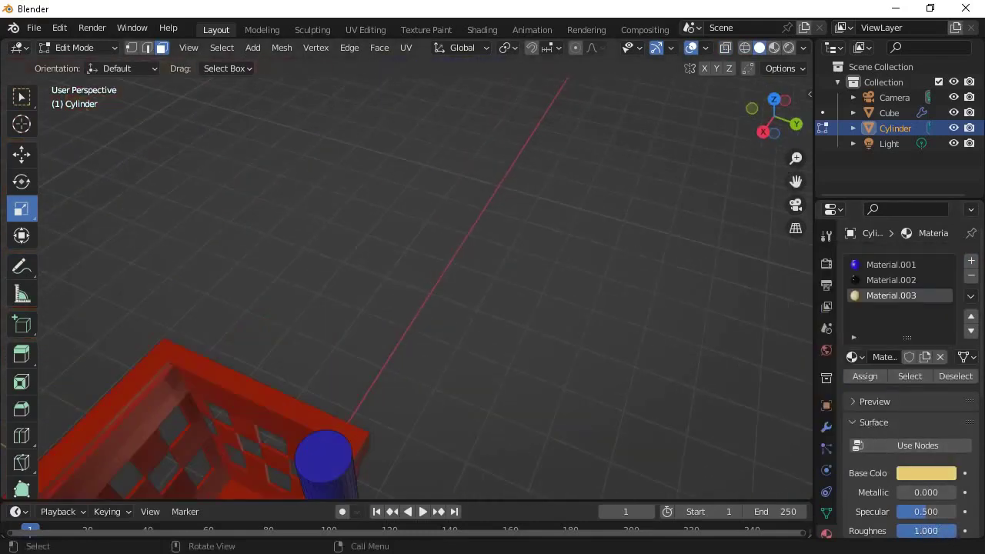
{"action": "left_click", "coordinate": [885, 264]}
{"action": "middle_click_drag", "start_coordinate": [461, 308], "coordinate": [742, 209]}
{"action": "key", "text": "ctrl+b"}
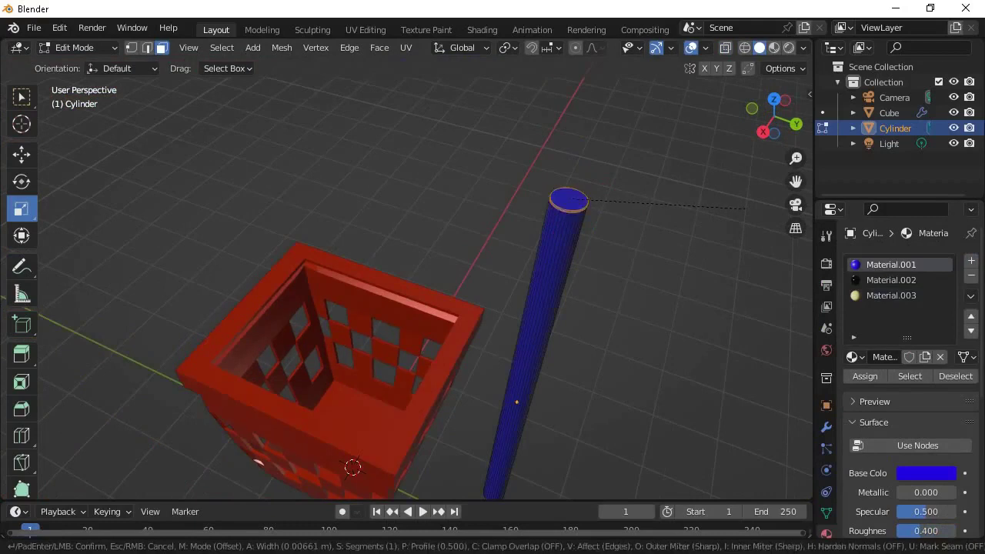
{"action": "key", "text": "s"}
{"action": "key", "text": "Return"}
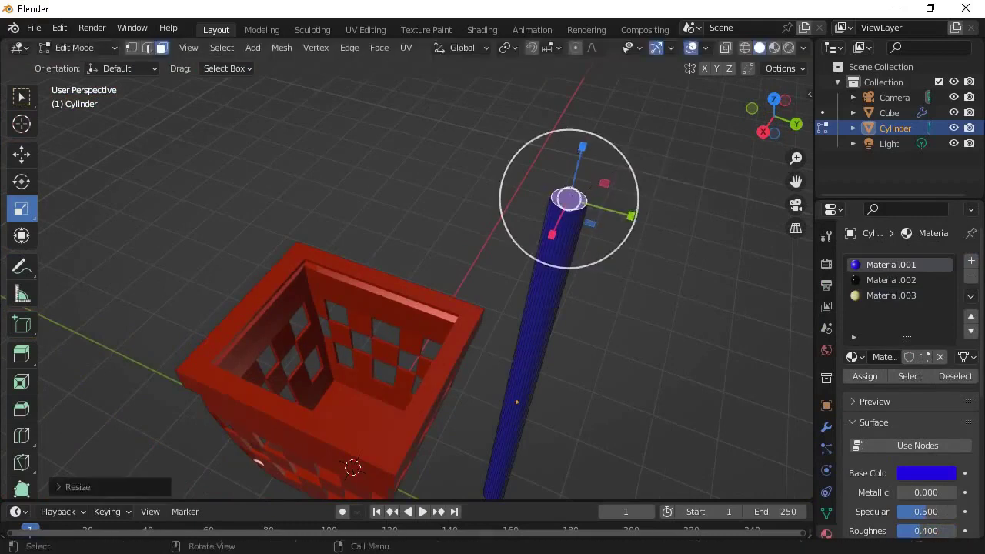
In Object Mode, move the pencil down so it stands inside the pot
{"action": "key", "text": "Tab"}
{"action": "middle_click_drag", "start_coordinate": [462, 307], "coordinate": [346, 292]}
{"action": "key", "text": "KP_3"}
{"action": "key", "text": "g"}
{"action": "key", "text": "Return"}
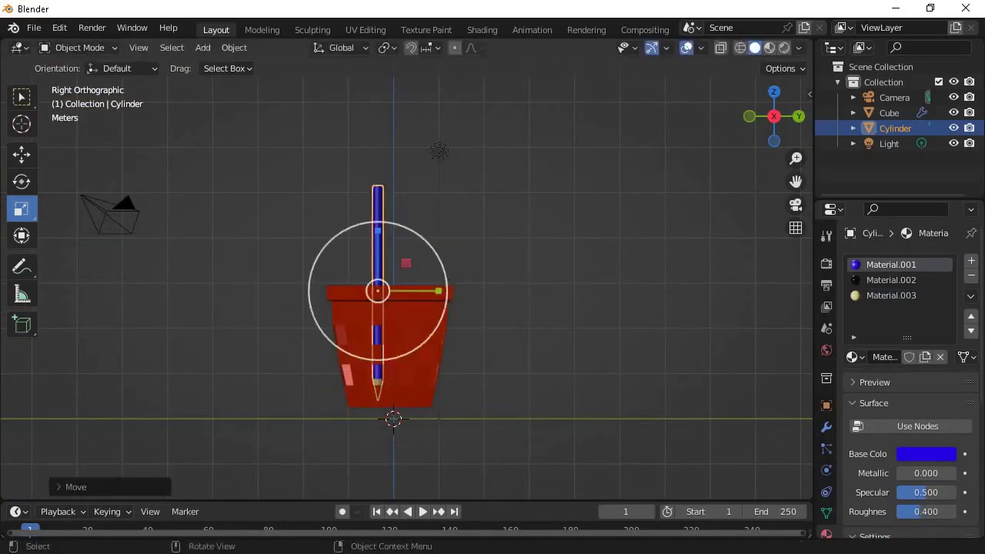
{"action": "right_click", "coordinate": [461, 321]}
Make the first few copies of the pencil and slide them sideways inside the pot
{"action": "left_click", "coordinate": [462, 361]}
{"action": "key", "text": "Return"}
{"action": "key", "text": "shift+d"}
{"action": "key", "text": "Return"}
{"action": "key", "text": "shift+d"}
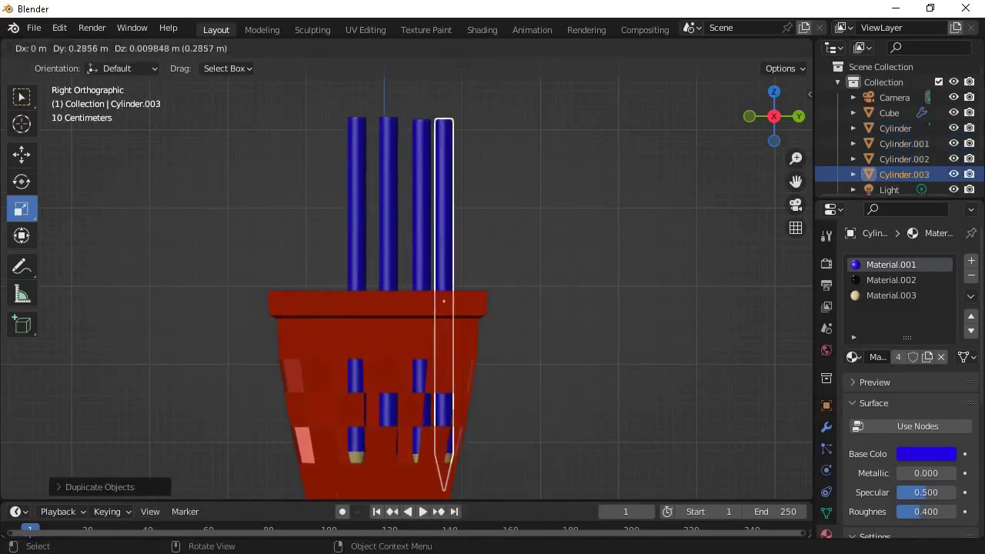
{"action": "key", "text": "Return"}
In the back orthographic view, add a row of pencil copies spaced along X
{"action": "middle_click_drag", "start_coordinate": [462, 307], "coordinate": [385, 292]}
{"action": "key", "text": "ctrl+KP_1"}
{"action": "key", "text": "shift+d"}
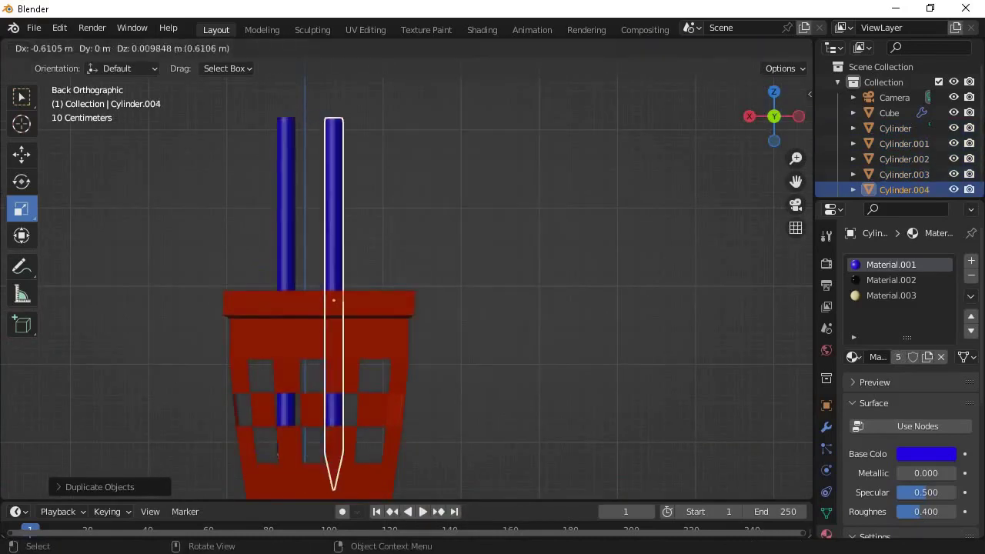
{"action": "key", "text": "Return"}
{"action": "key", "text": "shift+d"}
{"action": "key", "text": "Return"}
{"action": "key", "text": "shift+d"}
{"action": "key", "text": "Return"}
{"action": "key", "text": "shift+d"}
{"action": "key", "text": "Return"}
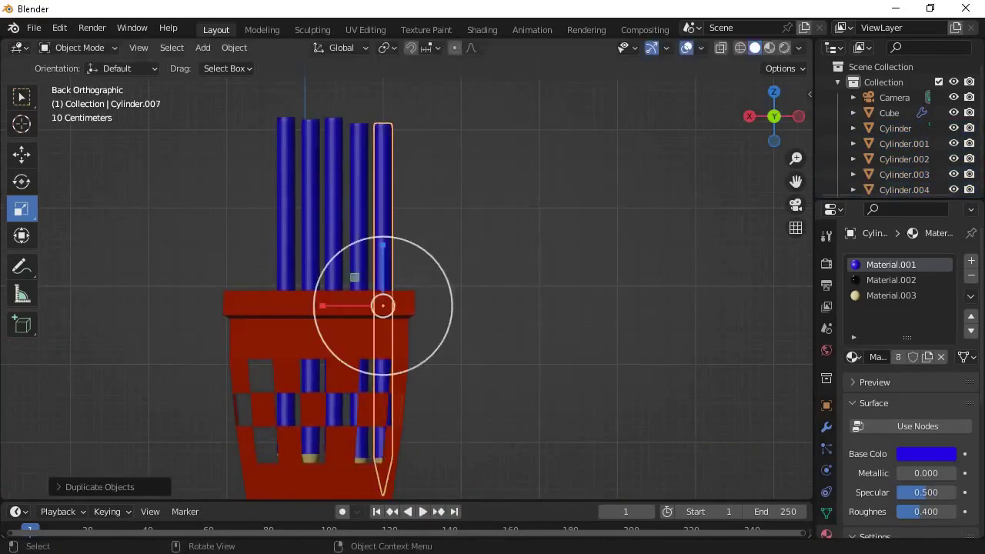
{"action": "key", "text": "shift+d"}
{"action": "key", "text": "Return"}
From the top view, place more pencil copies across the pot's opening to fill it
{"action": "key", "text": "shift+d"}
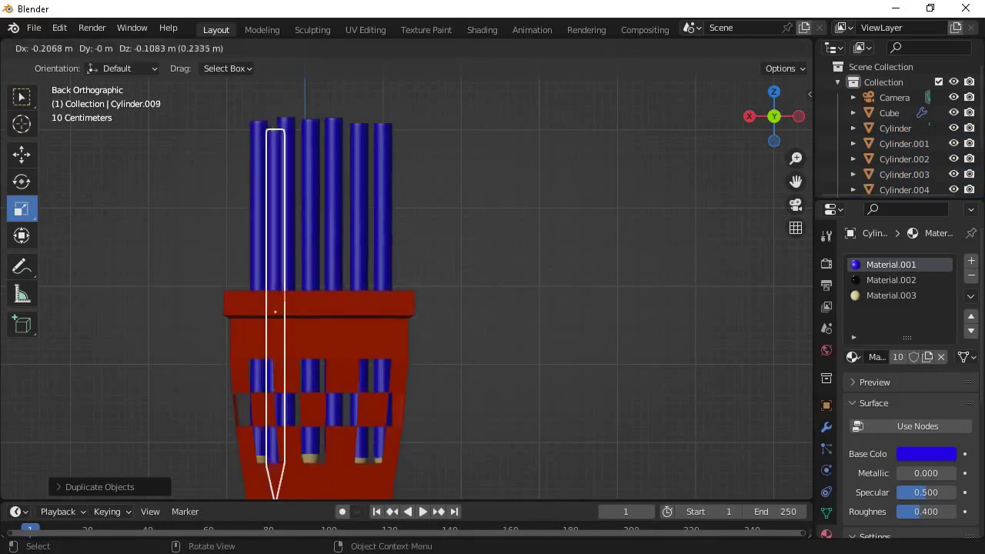
{"action": "key", "text": "Return"}
{"action": "key", "text": "KP_7"}
{"action": "scroll", "coordinate": [756, 232], "scroll_direction": "up", "scroll_amount": 3}
{"action": "key", "text": "Return"}
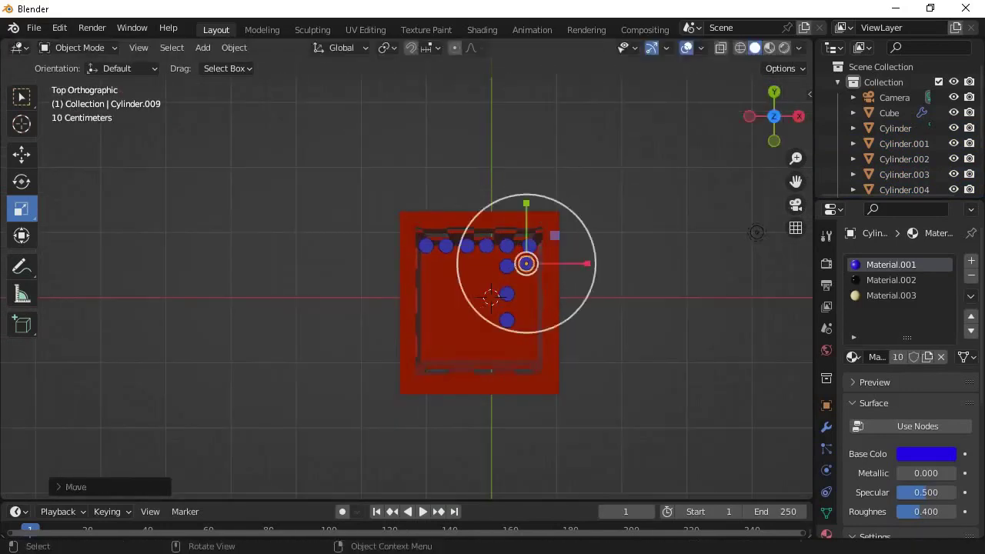
{"action": "scroll", "coordinate": [756, 232], "scroll_direction": "up", "scroll_amount": 1}
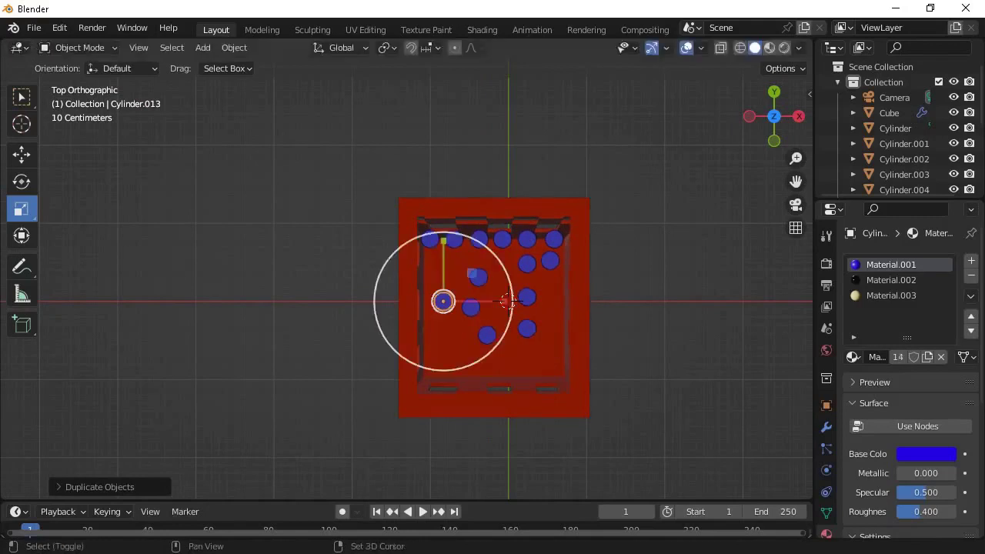
{"action": "key", "text": "shift+d"}
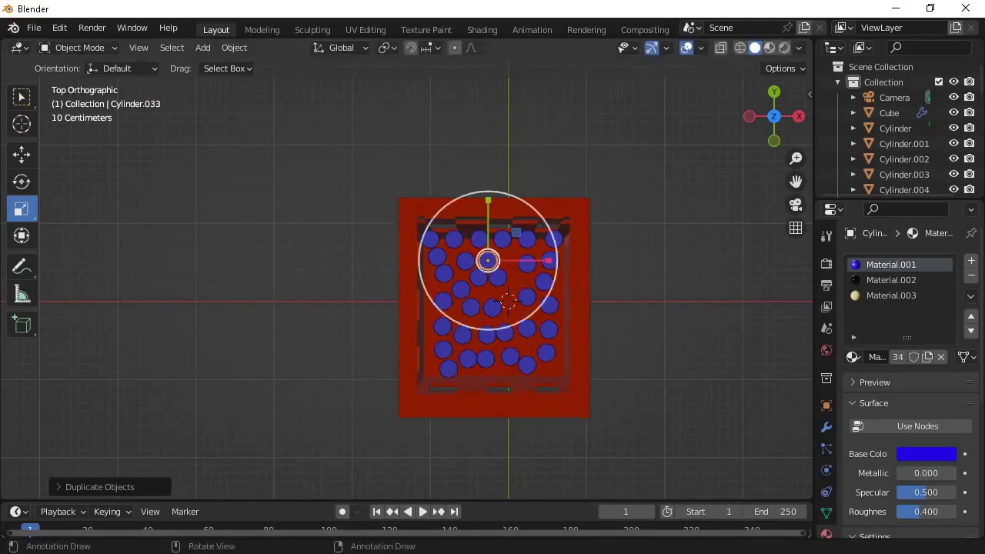
{"action": "mouse_move", "coordinate": [493, 346]}
{"action": "middle_mouse_down"}
{"action": "mouse_move", "coordinate": [461, 254]}
{"action": "mouse_move", "coordinate": [477, 231]}
{"action": "middle_mouse_up"}
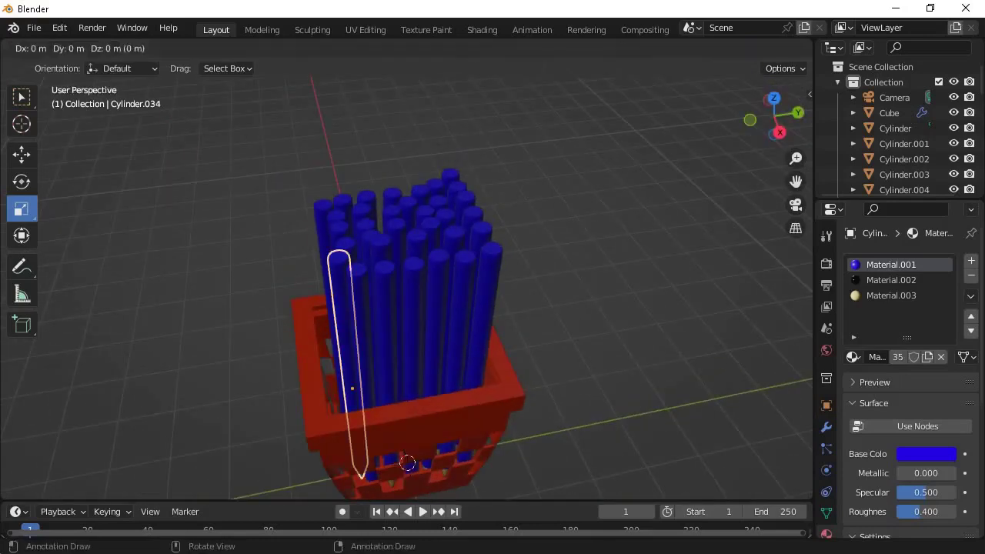
{"action": "key", "text": "Return"}
{"action": "middle_click_drag", "start_coordinate": [492, 308], "coordinate": [462, 231]}
{"action": "key", "text": "shift+d"}
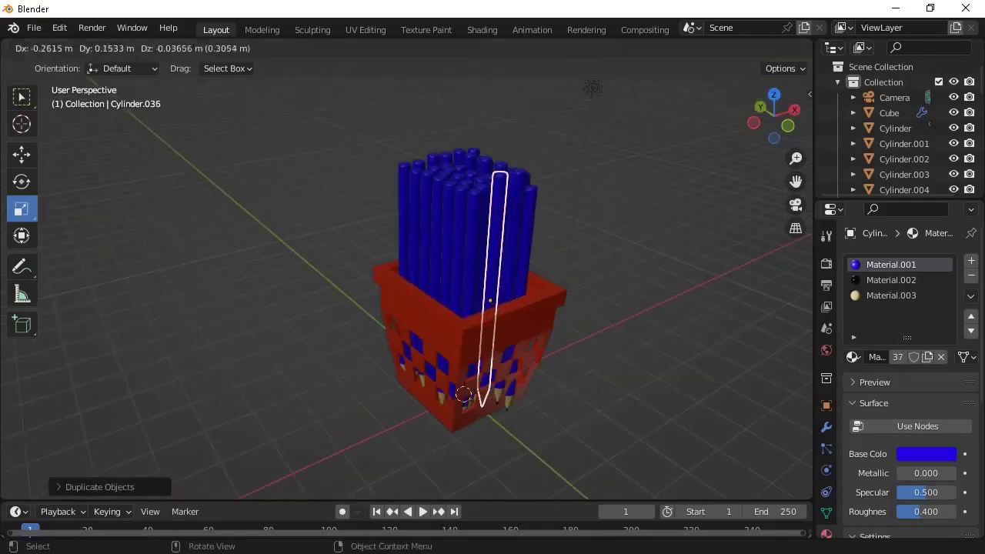
{"action": "key", "text": "Return"}
Nudge one pencil near the rim sideways, then tilt two pencils outward
{"action": "key", "text": "KP_5"}
{"action": "key", "text": "KP_3"}
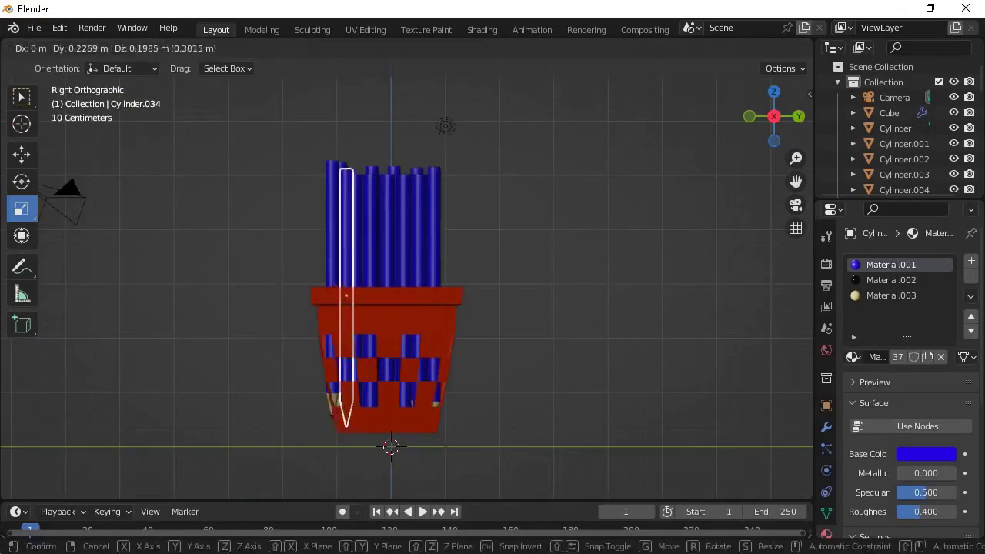
{"action": "key", "text": "g"}
{"action": "key", "text": "Return"}
{"action": "key", "text": "r"}
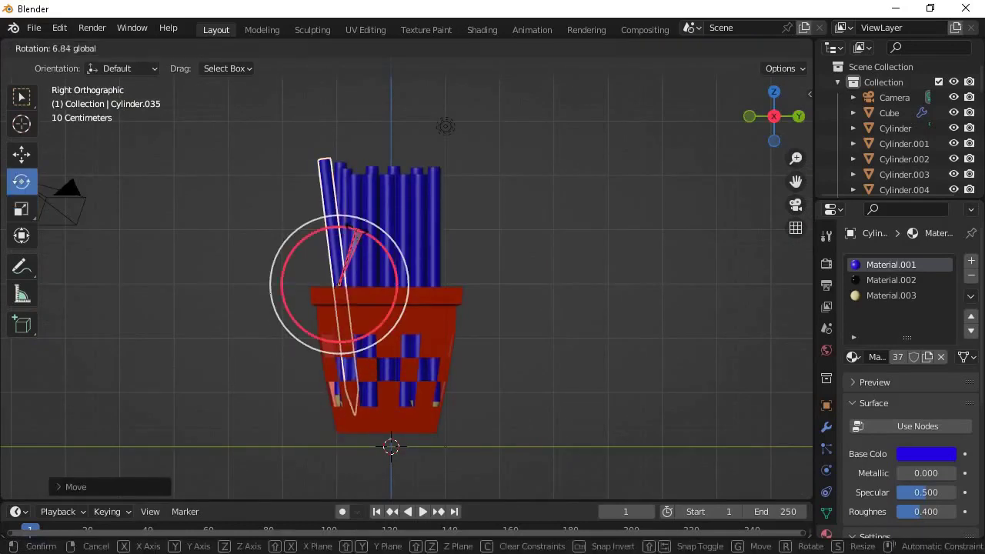
{"action": "key", "text": "Return"}
{"action": "key", "text": "r"}
{"action": "key", "text": "Return"}
{"action": "scroll", "coordinate": [406, 285], "scroll_direction": "down", "scroll_amount": 2}
Viewing the pot from the side, rotate one more pencil so it leans outward
{"action": "middle_click_drag", "start_coordinate": [406, 285], "coordinate": [431, 231]}
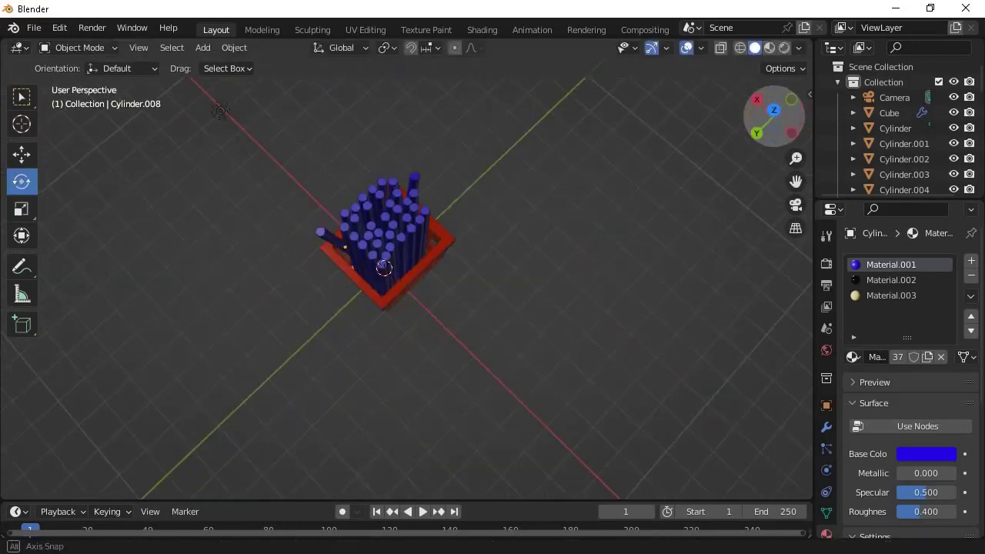
{"action": "mouse_move", "coordinate": [384, 267]}
{"action": "middle_mouse_down"}
{"action": "mouse_move", "coordinate": [369, 323]}
{"action": "mouse_move", "coordinate": [431, 316]}
{"action": "middle_mouse_up"}
{"action": "scroll", "coordinate": [370, 323], "scroll_direction": "up", "scroll_amount": 3}
{"action": "key", "text": "r"}
{"action": "key", "text": "Return"}
{"action": "key", "text": "r"}
{"action": "key", "text": "Escape"}
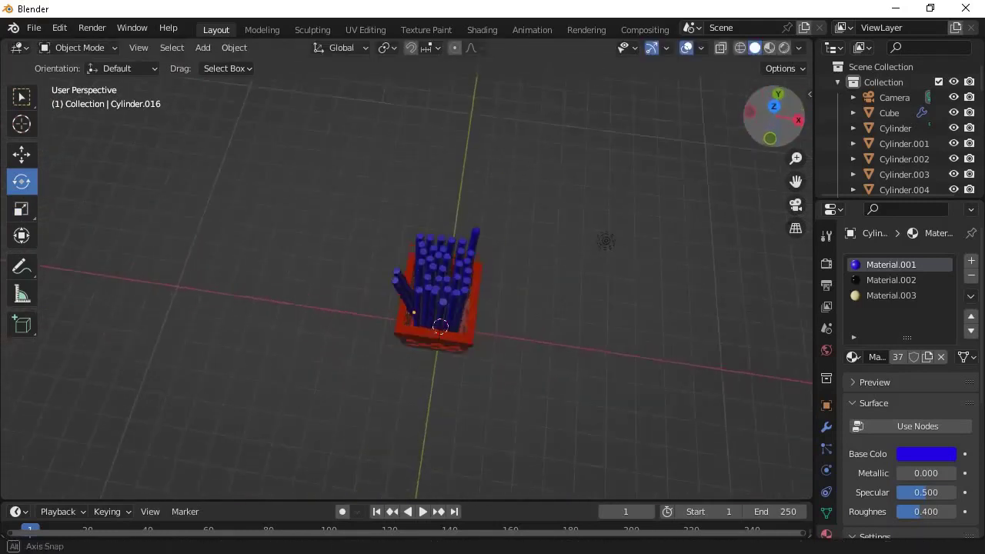
Pick two other pencils in the pot and rotate them to lean over the rim at different angles
{"action": "scroll", "coordinate": [440, 326], "scroll_direction": "up", "scroll_amount": 2}
{"action": "left_click", "coordinate": [492, 292]}
{"action": "scroll", "coordinate": [492, 292], "scroll_direction": "up", "scroll_amount": 3}
{"action": "mouse_move", "coordinate": [492, 292]}
{"action": "middle_mouse_down"}
{"action": "mouse_move", "coordinate": [464, 395]}
{"action": "mouse_move", "coordinate": [434, 328]}
{"action": "middle_mouse_up"}
{"action": "key", "text": "r"}
{"action": "left_click", "coordinate": [464, 395]}
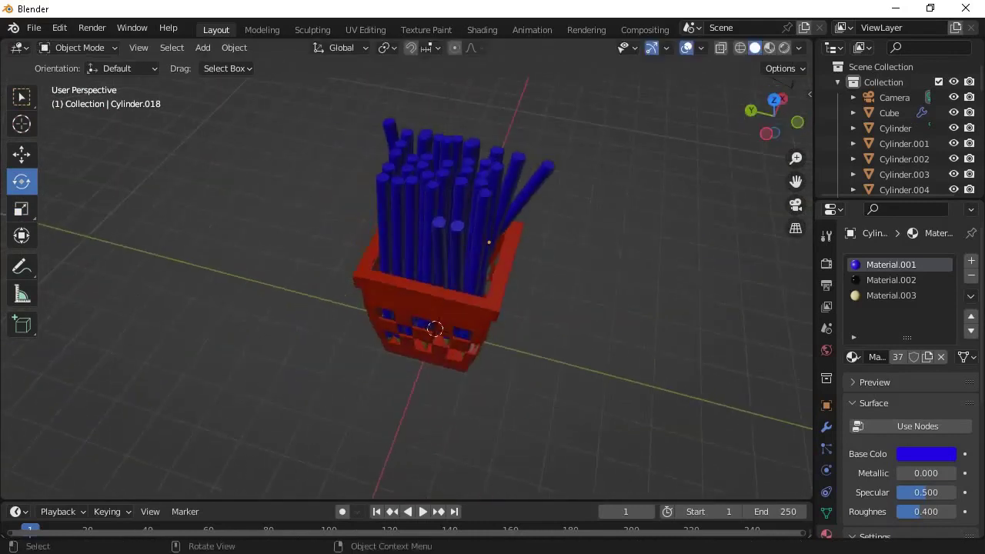
{"action": "left_click", "coordinate": [492, 231]}
{"action": "left_click_drag", "start_coordinate": [507, 293], "coordinate": [469, 346]}
{"action": "mouse_move", "coordinate": [469, 346]}
{"action": "middle_mouse_down"}
{"action": "mouse_move", "coordinate": [378, 293]}
{"action": "mouse_move", "coordinate": [391, 374]}
{"action": "mouse_move", "coordinate": [463, 405]}
{"action": "middle_mouse_up"}
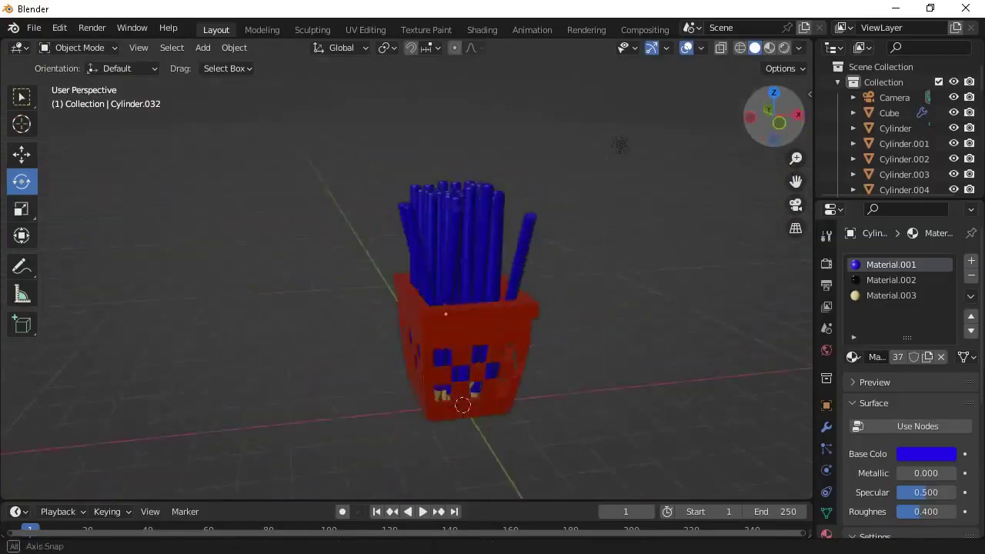